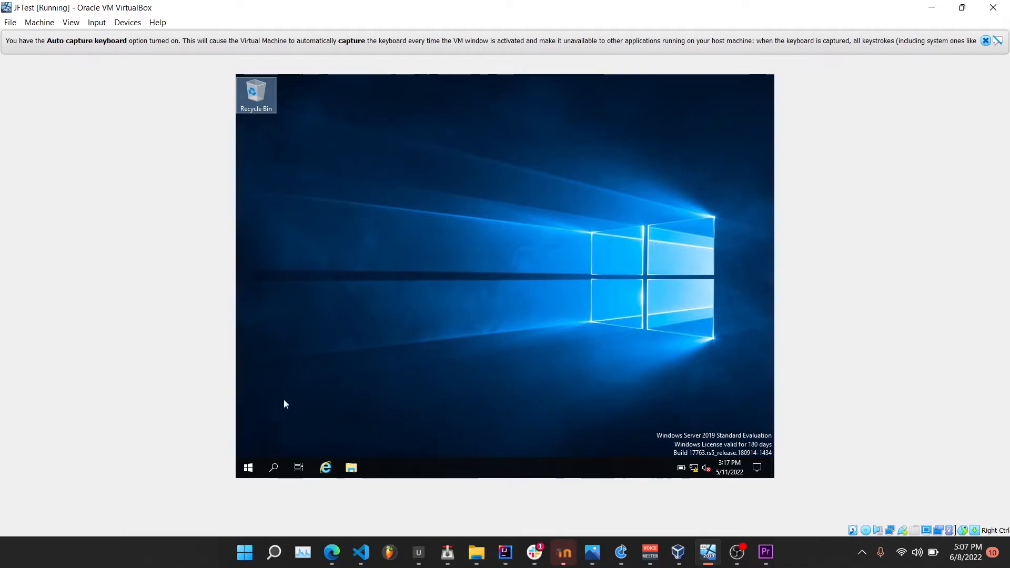
# - Launch Server Manager and open Active Directory Users and Computers
pyautogui.click(243, 471)
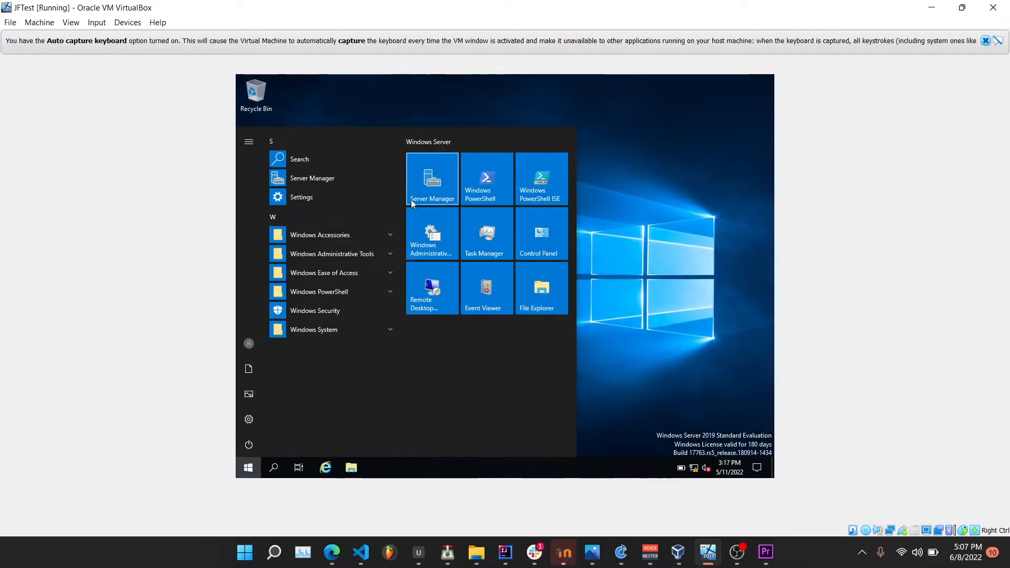
pyautogui.click(430, 193)
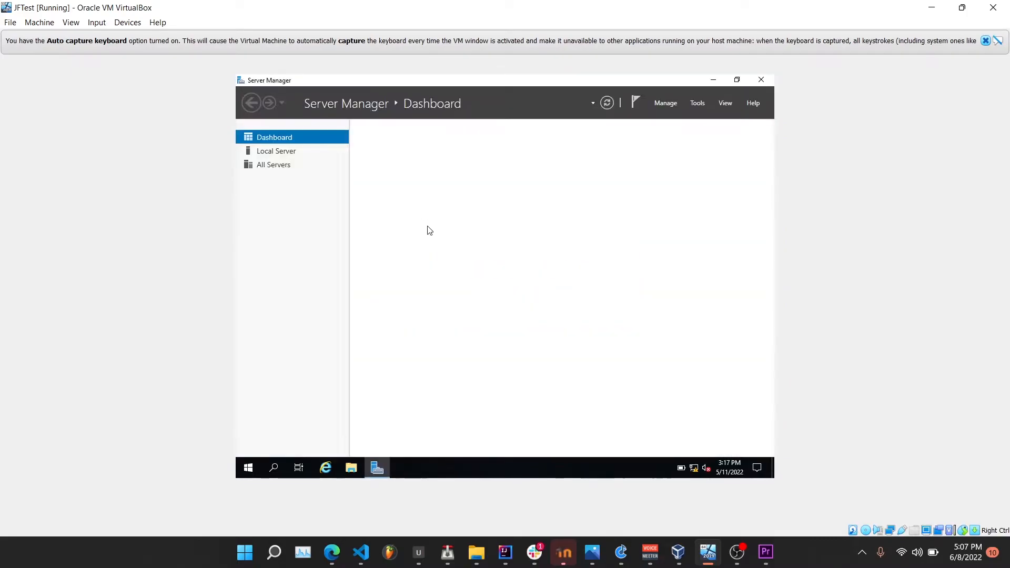
pyautogui.click(698, 104)
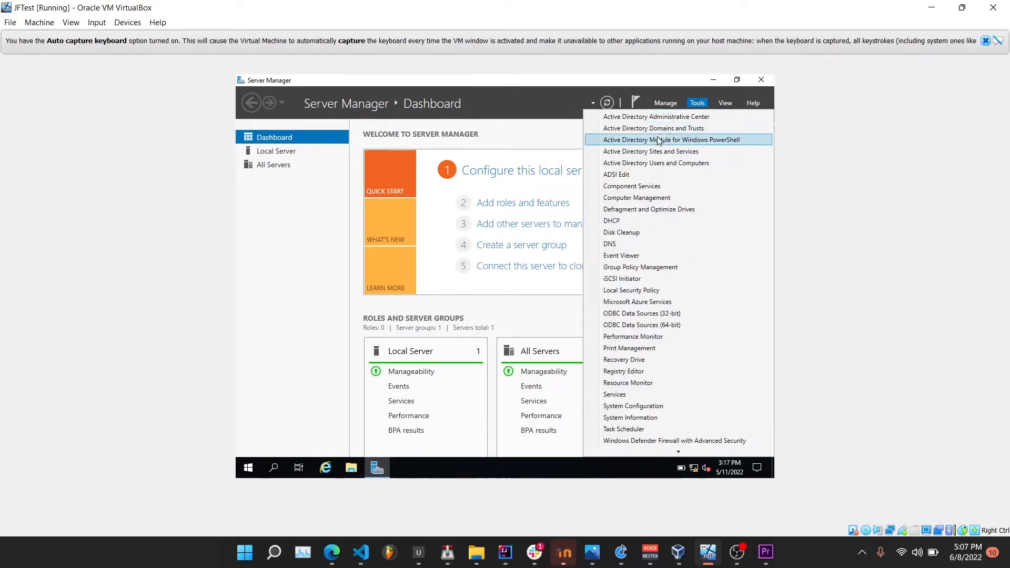
pyautogui.click(661, 163)
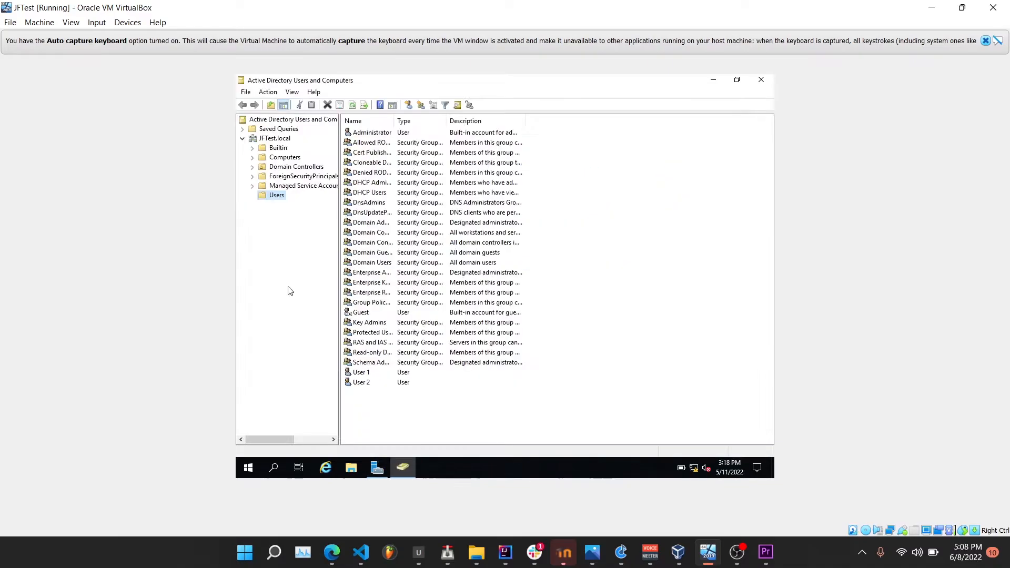
# - Create an organizational unit named Department A under the JFTest.local domain
pyautogui.rightClick(284, 142)
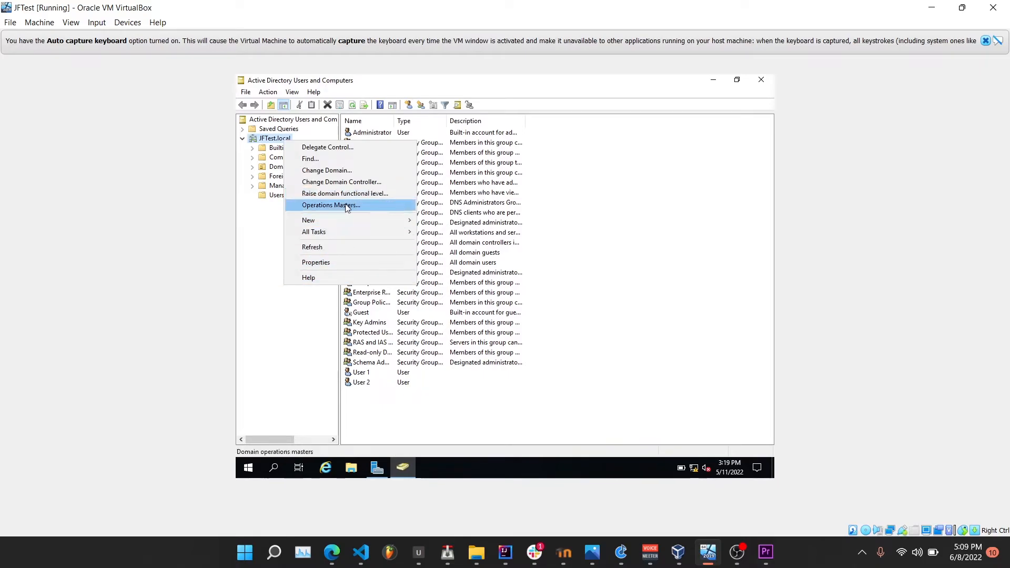
pyautogui.moveTo(345, 218)
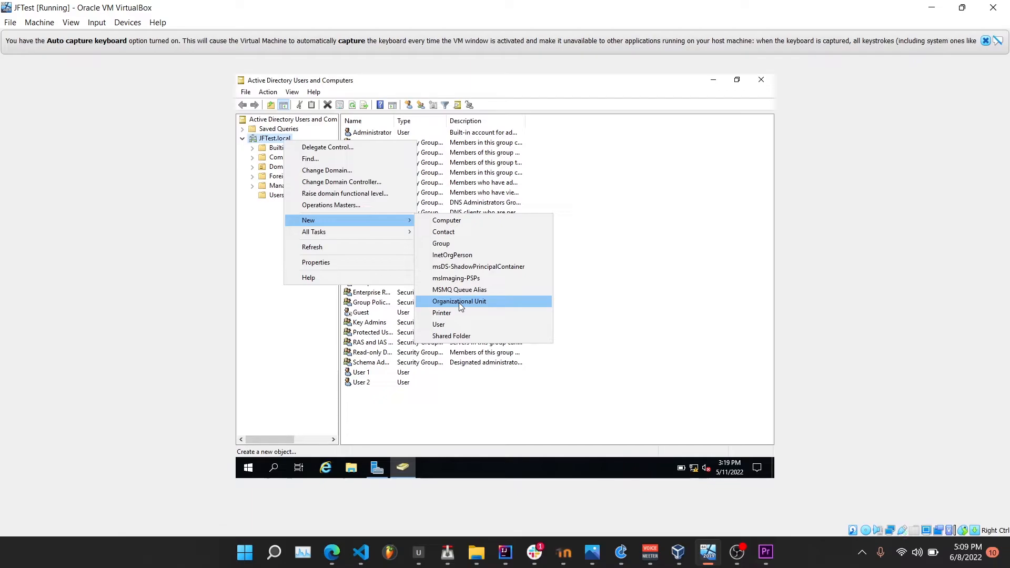
pyautogui.click(459, 302)
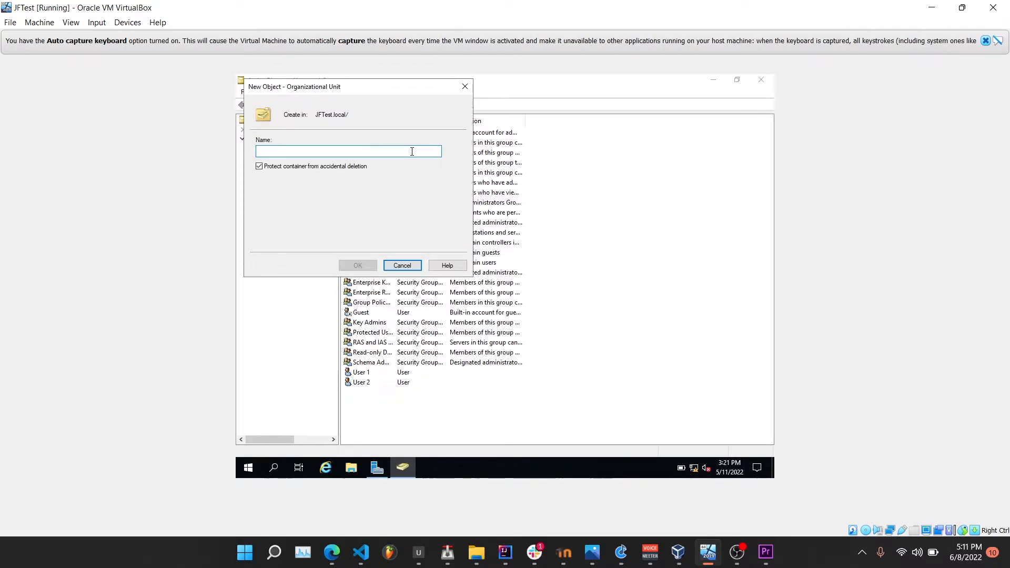
pyautogui.write('Department A')
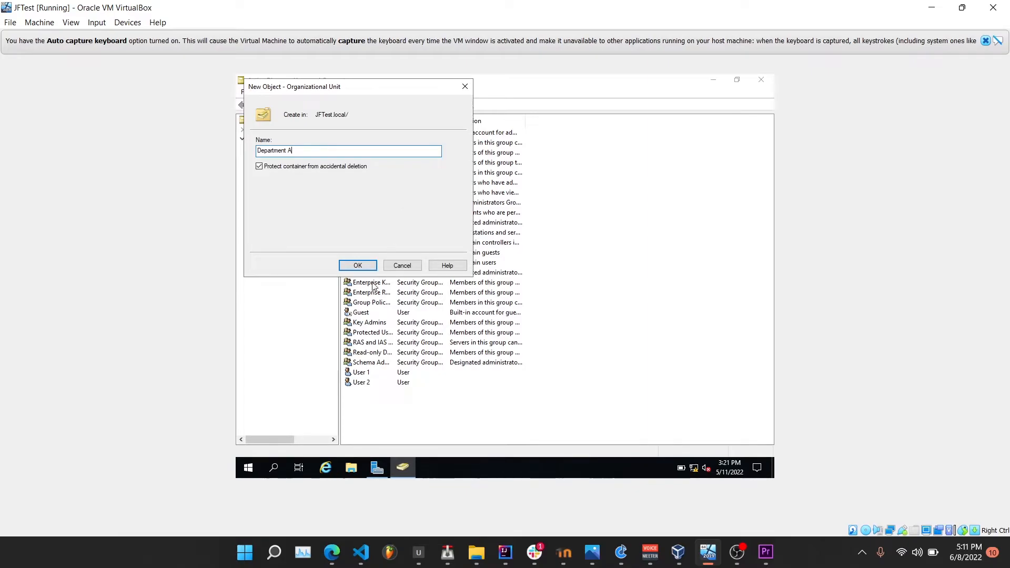
pyautogui.click(358, 265)
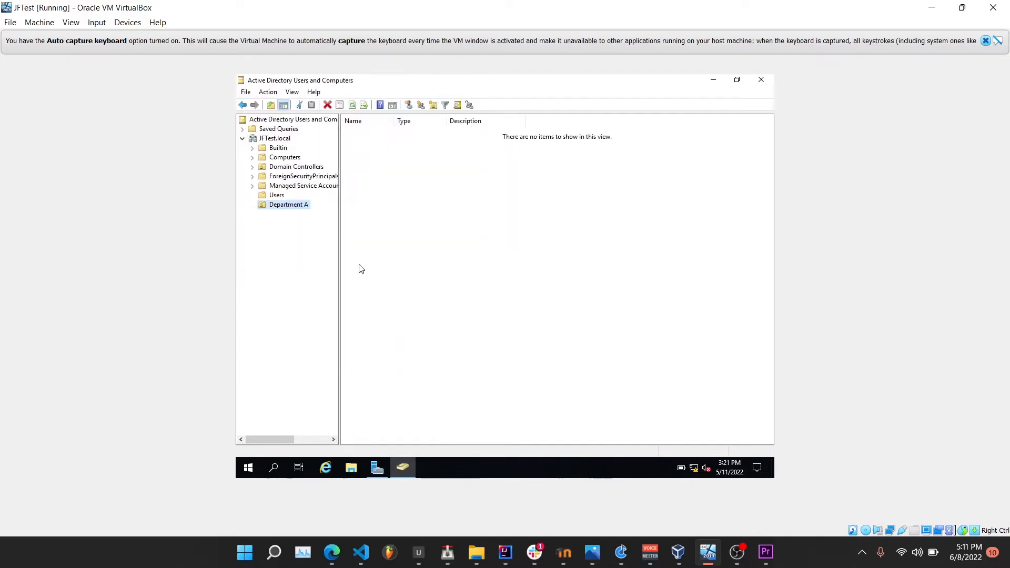
# - Create two organizational units named Computers and Users inside Department A
pyautogui.rightClick(286, 205)
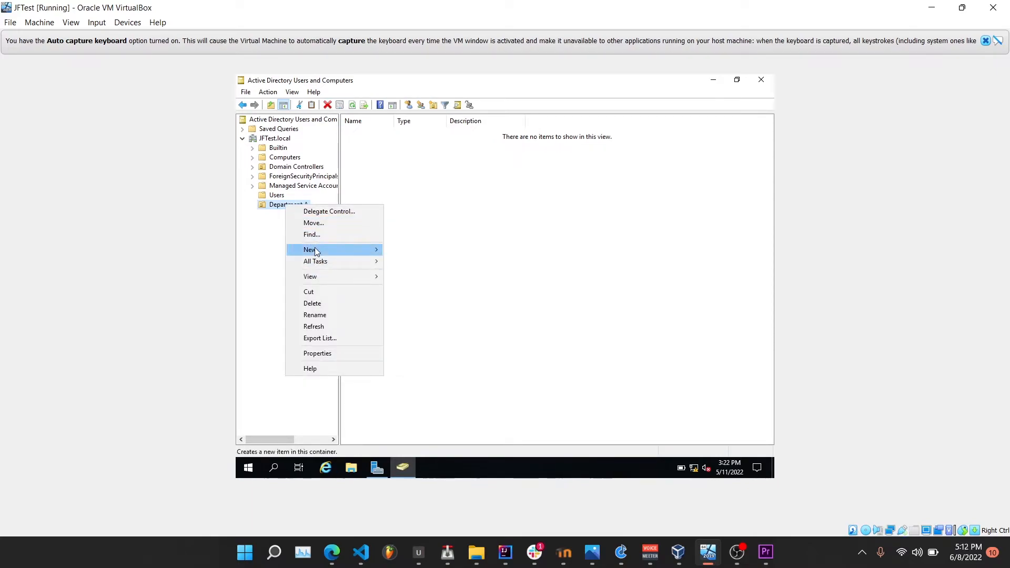
pyautogui.moveTo(314, 248)
pyautogui.click(404, 332)
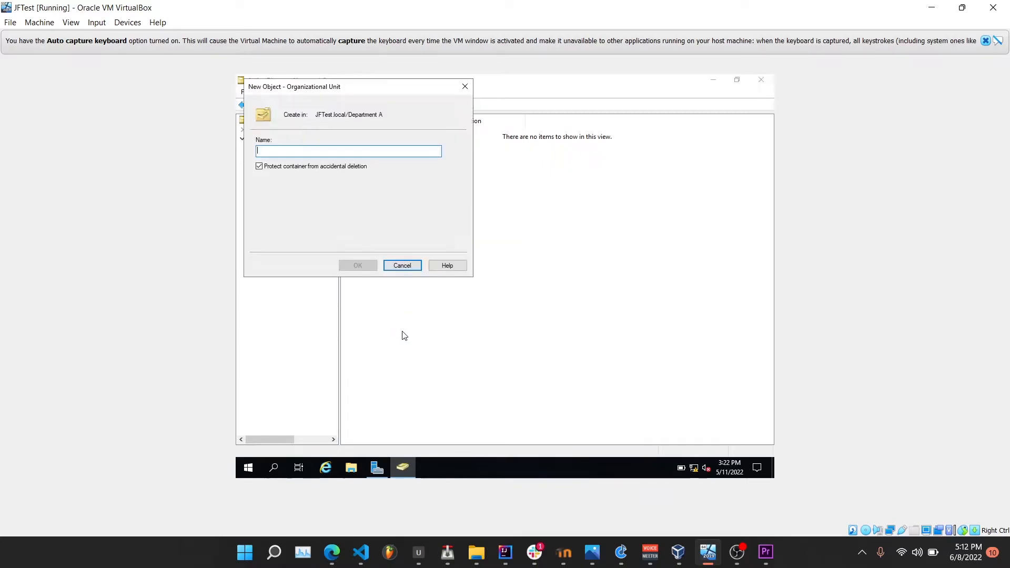
pyautogui.write('Computers')
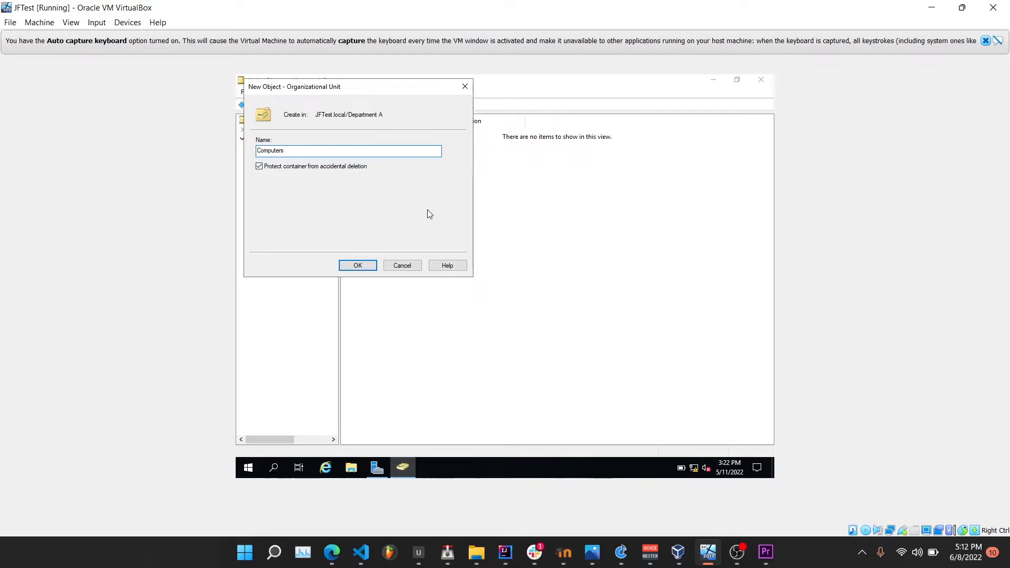
pyautogui.click(360, 266)
pyautogui.rightClick(289, 205)
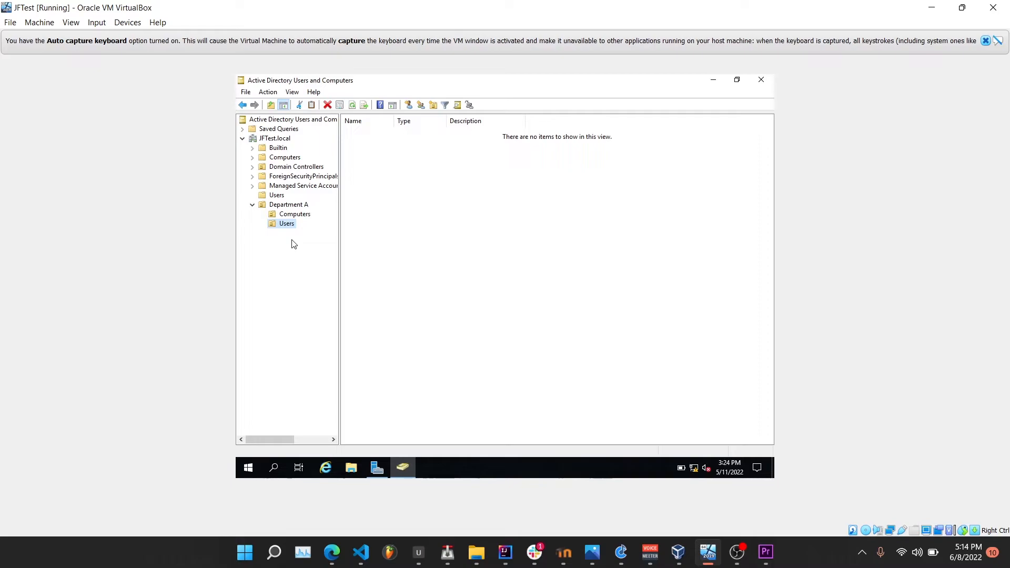
pyautogui.click(309, 207)
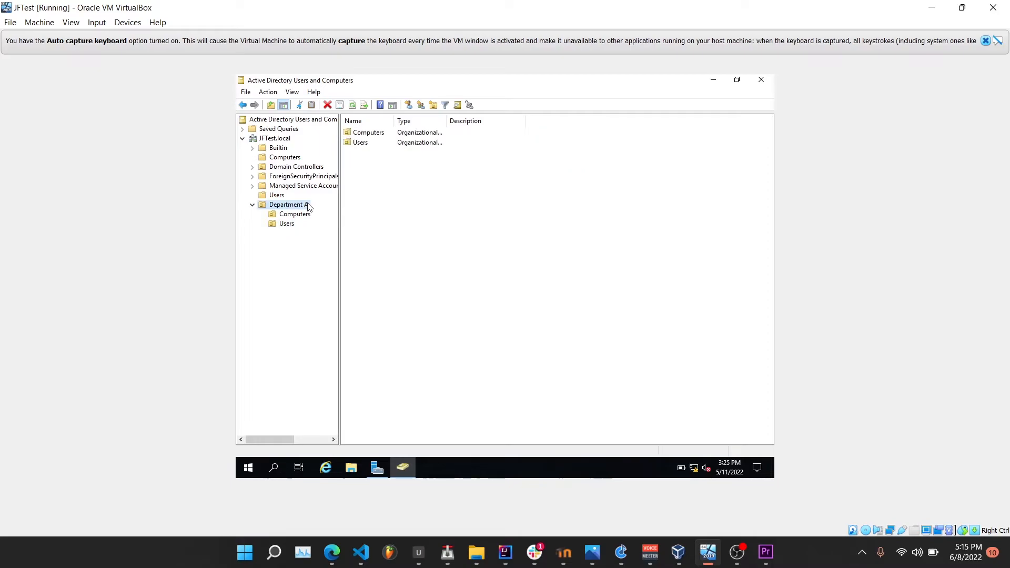
# - Move both computer accounts from the domain's default Computers container into Department A's Computers unit
pyautogui.click(295, 157)
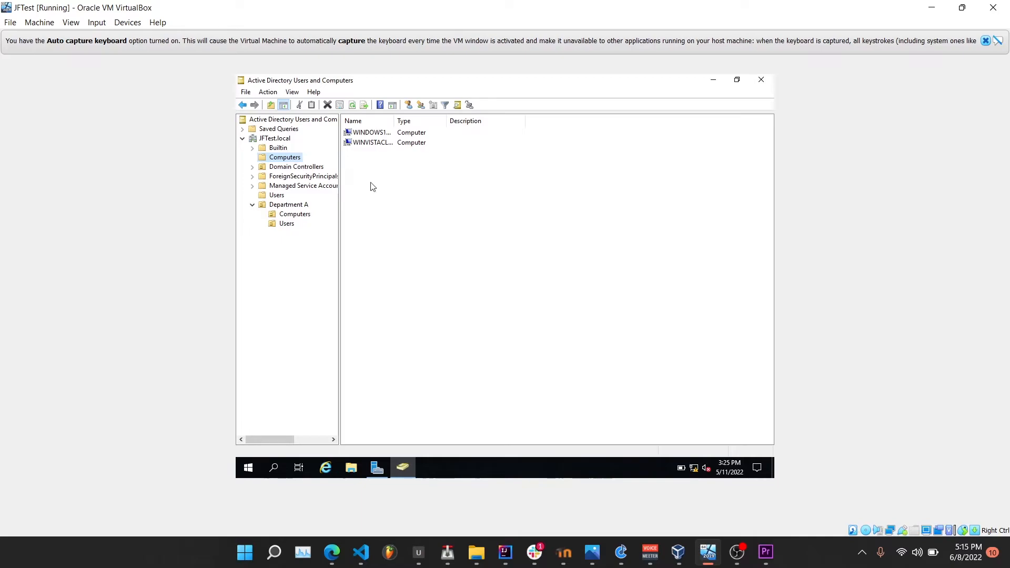
pyautogui.moveTo(371, 187); pyautogui.dragTo(388, 133)
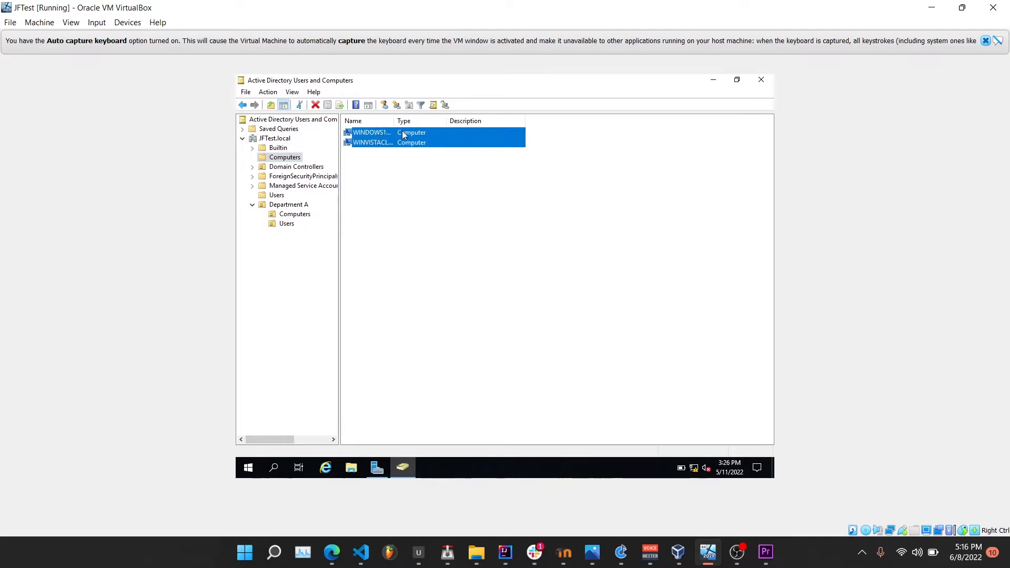
pyautogui.rightClick(410, 136)
pyautogui.click(294, 214)
pyautogui.click(293, 214)
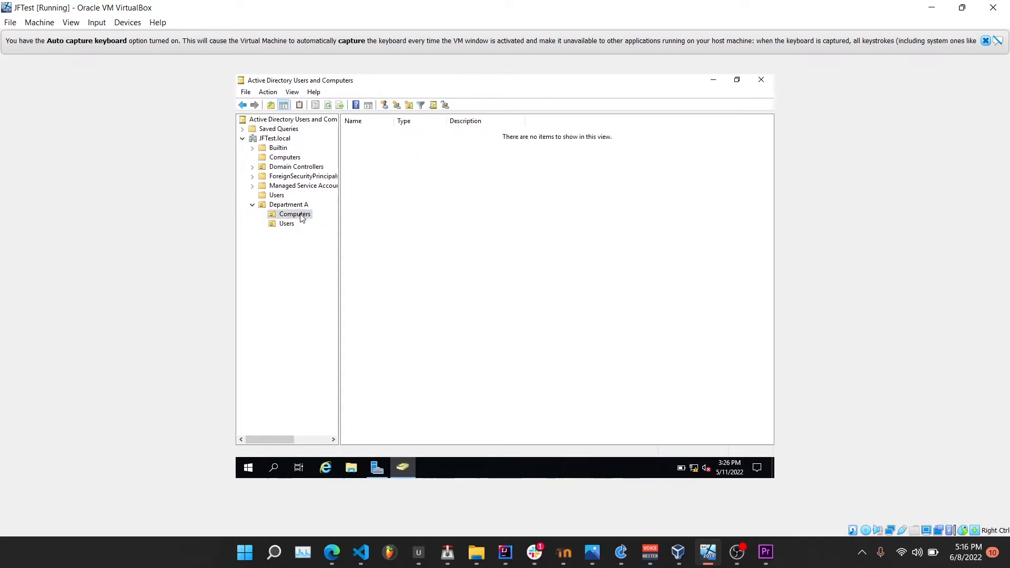
pyautogui.rightClick(383, 152)
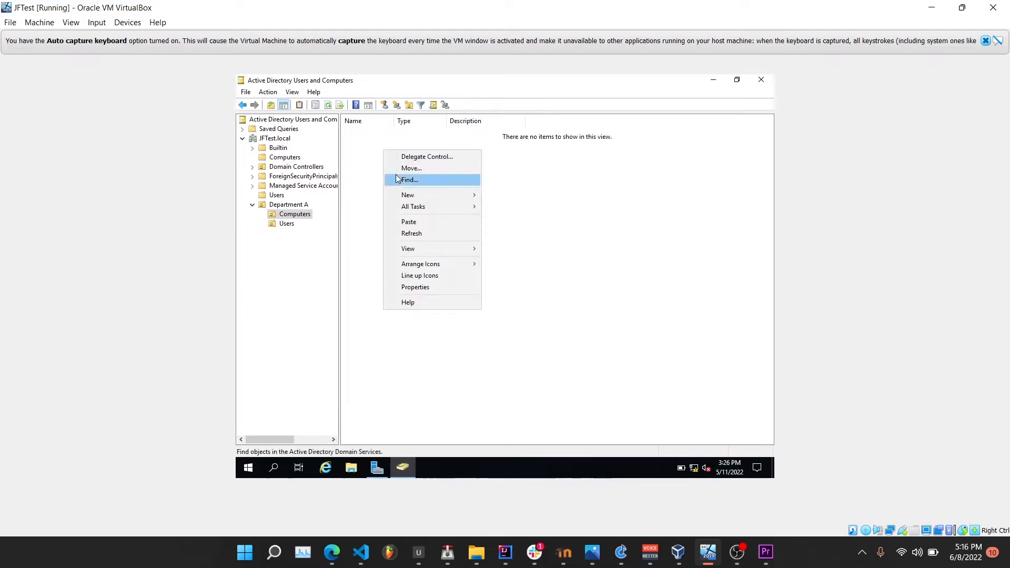
pyautogui.click(406, 234)
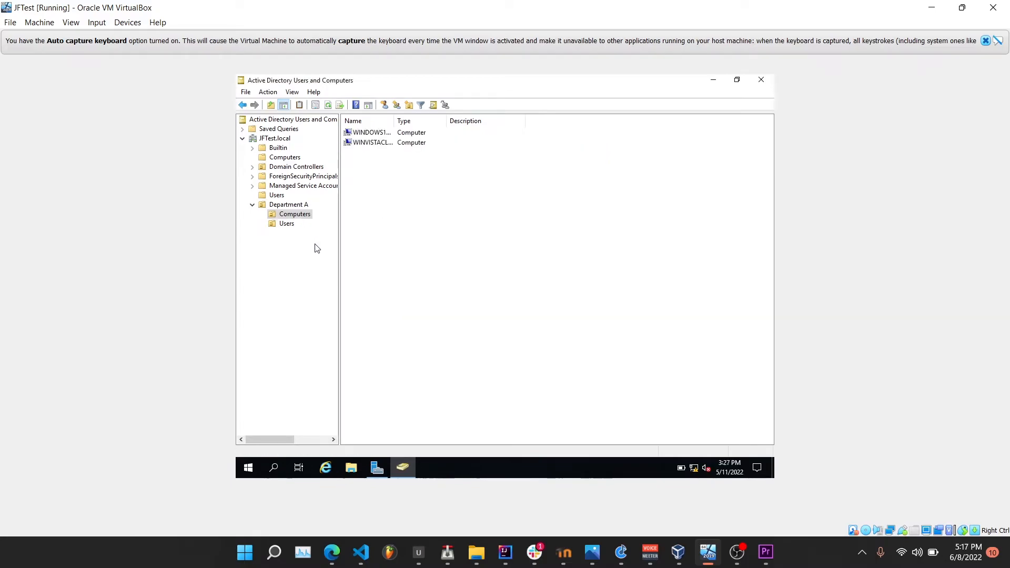
# - Check the user accounts in the domain's default Users container
pyautogui.click(279, 195)
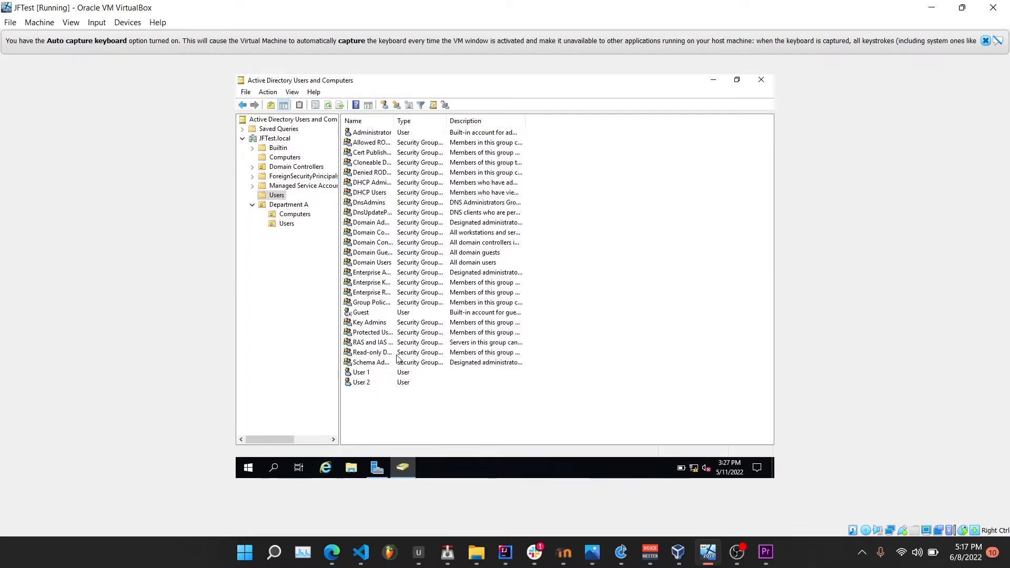
pyautogui.click(378, 374)
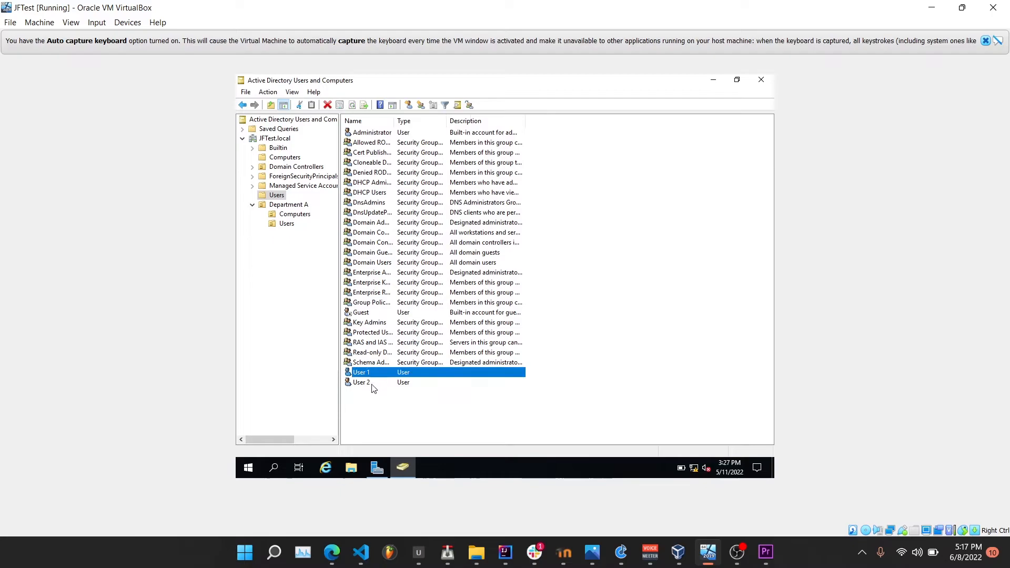
pyautogui.click(303, 229)
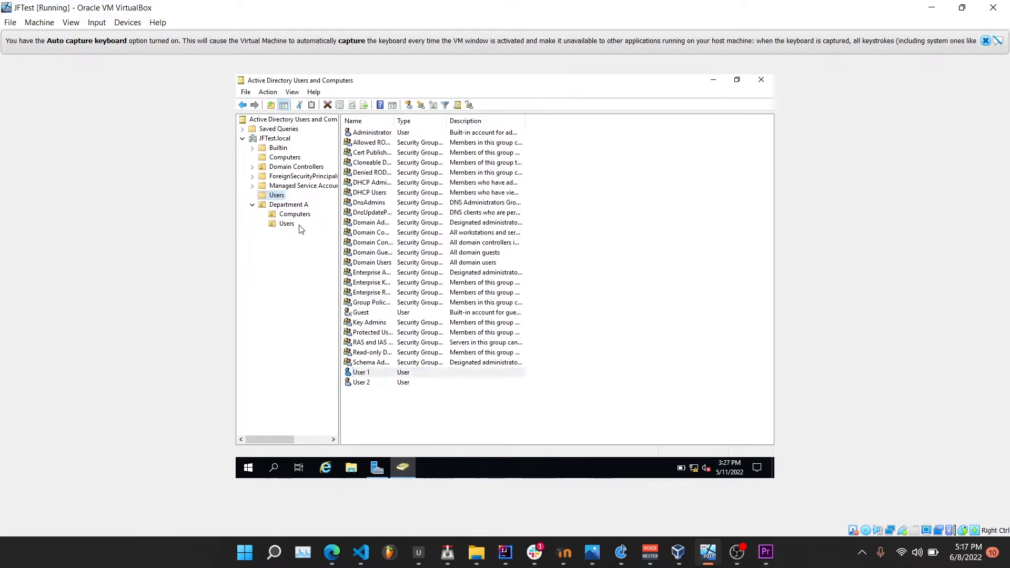
# - Create a new user in Department A's Users unit, entering the person's first name, last name and user logon name
pyautogui.click(287, 223)
pyautogui.rightClick(404, 164)
pyautogui.rightClick(277, 226)
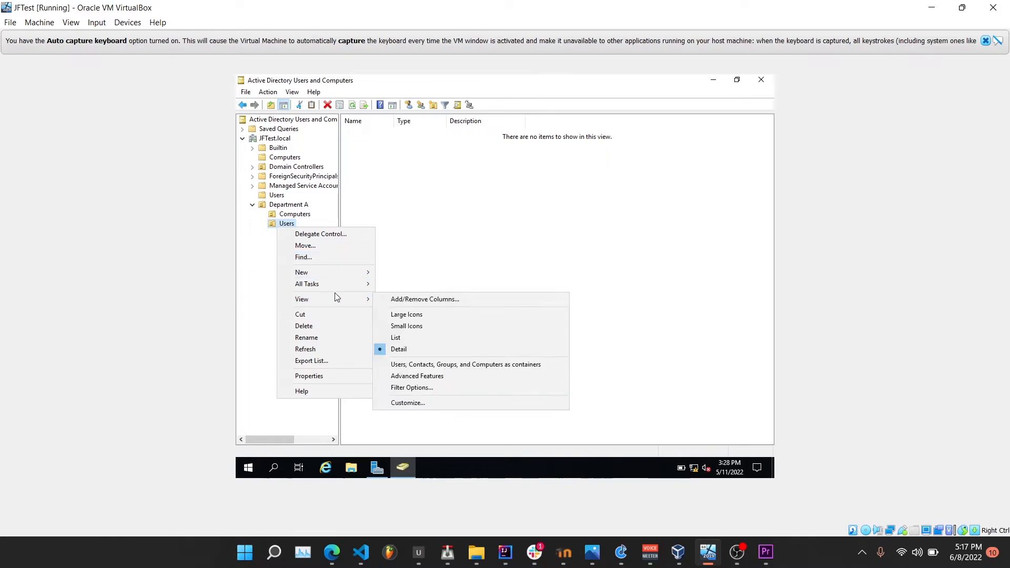
pyautogui.moveTo(331, 273)
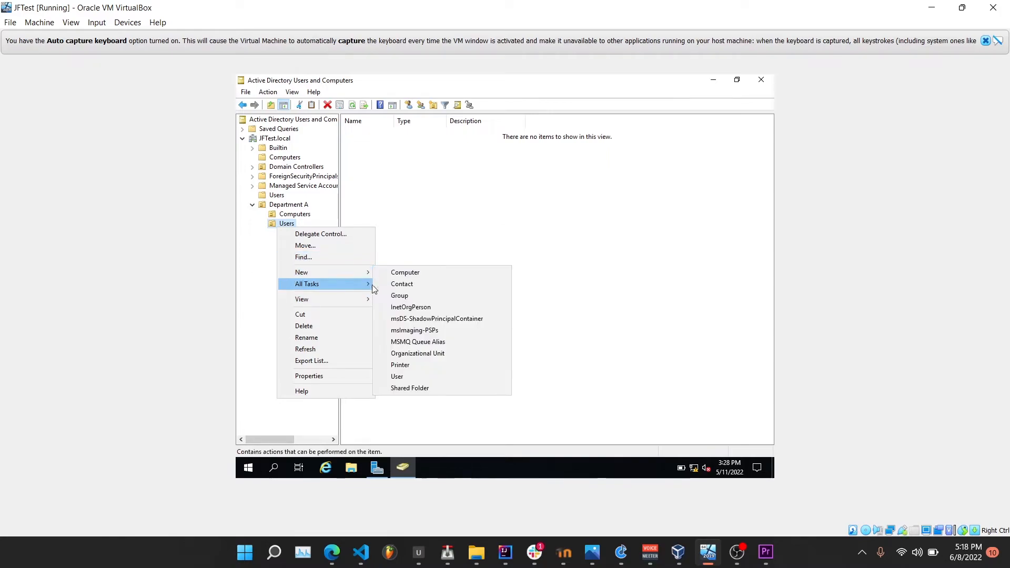
pyautogui.click(415, 375)
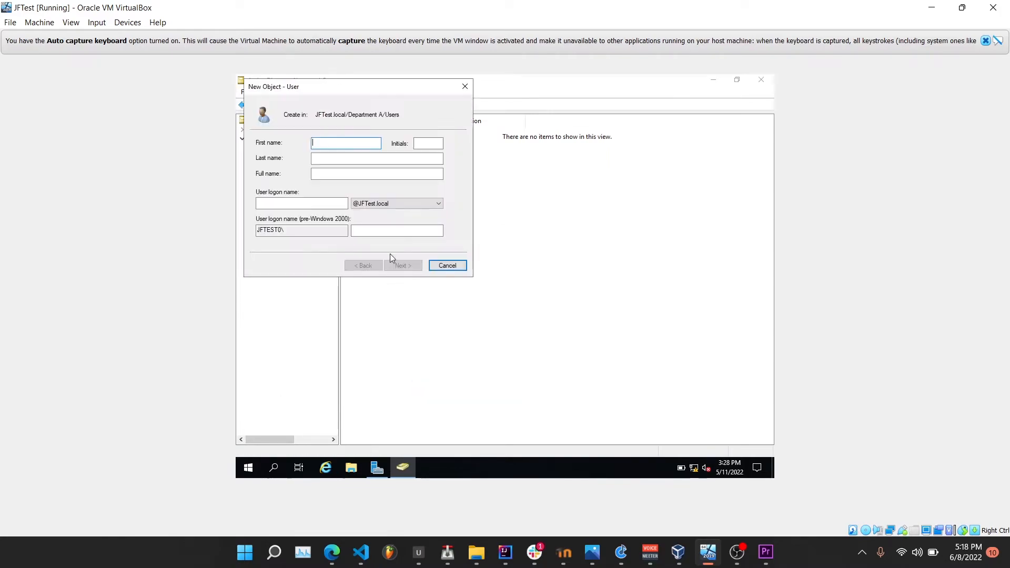
pyautogui.write('Josiah')
pyautogui.click(370, 163)
pyautogui.write('Felix')
pyautogui.click(323, 207)
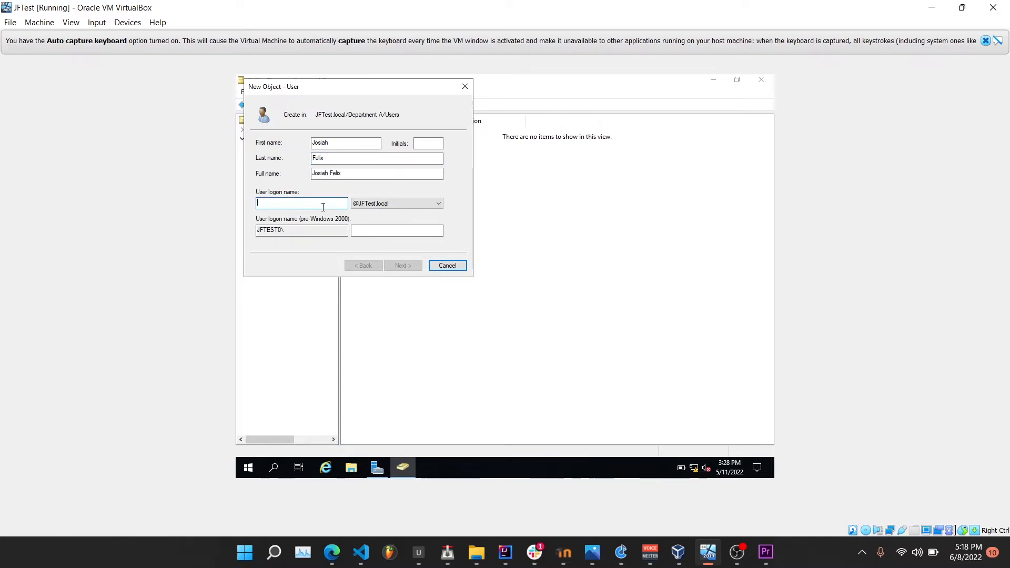
pyautogui.write('JFelix')
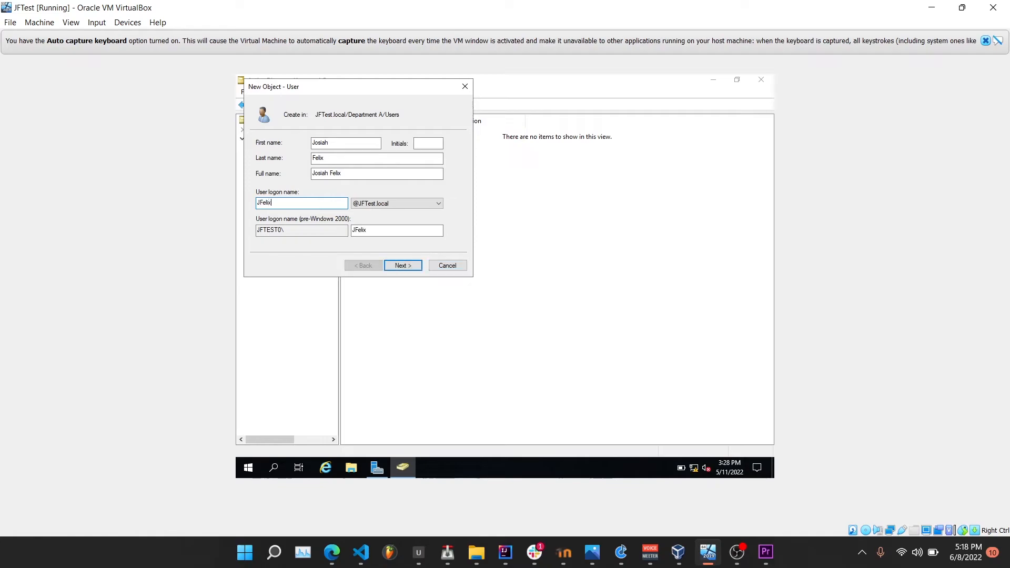
pyautogui.click(412, 266)
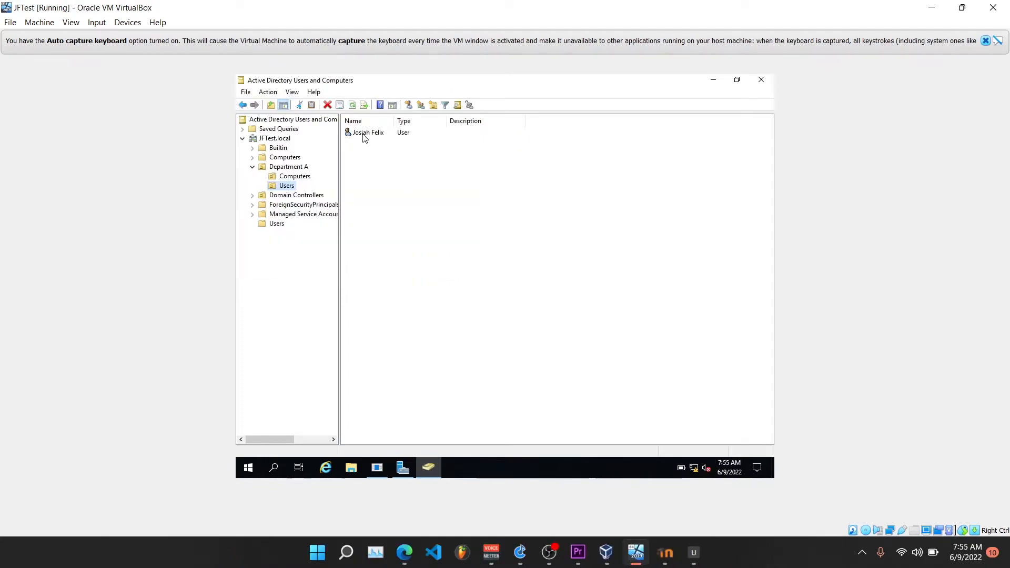
# - Display the contents of Department A's Computers unit, and search for and open Group Policy Management
pyautogui.click(293, 176)
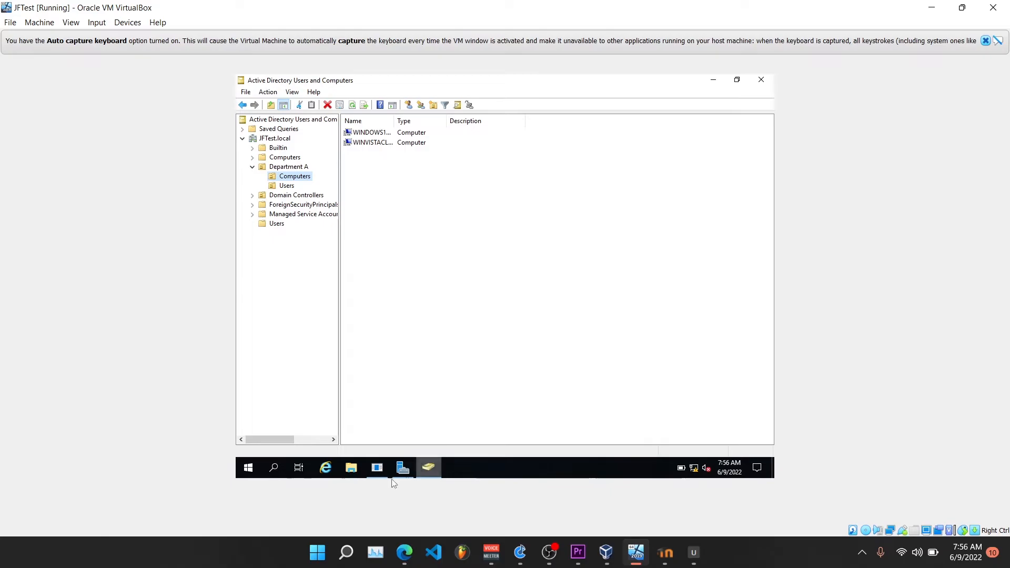
pyautogui.click(273, 468)
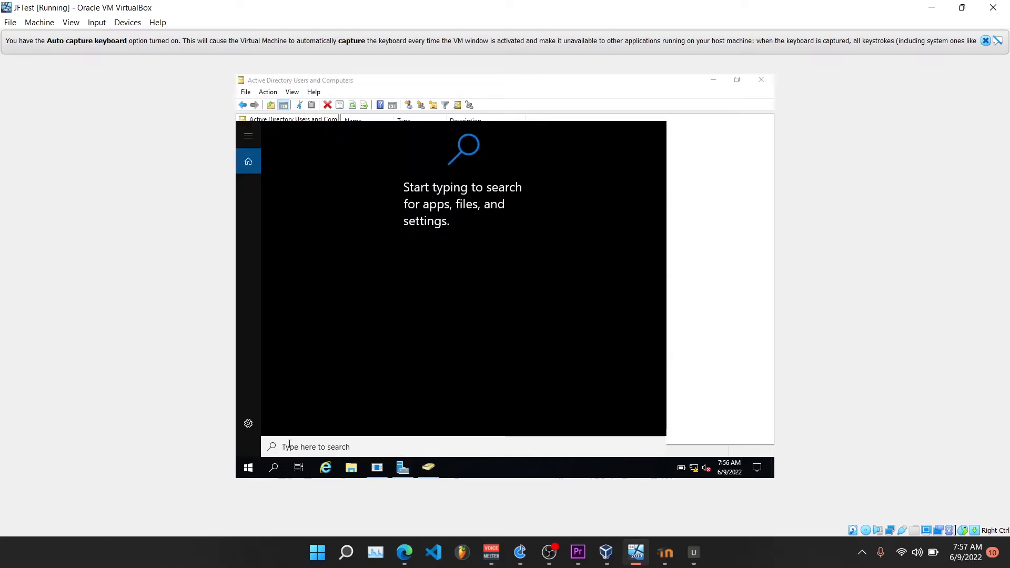
pyautogui.write('group')
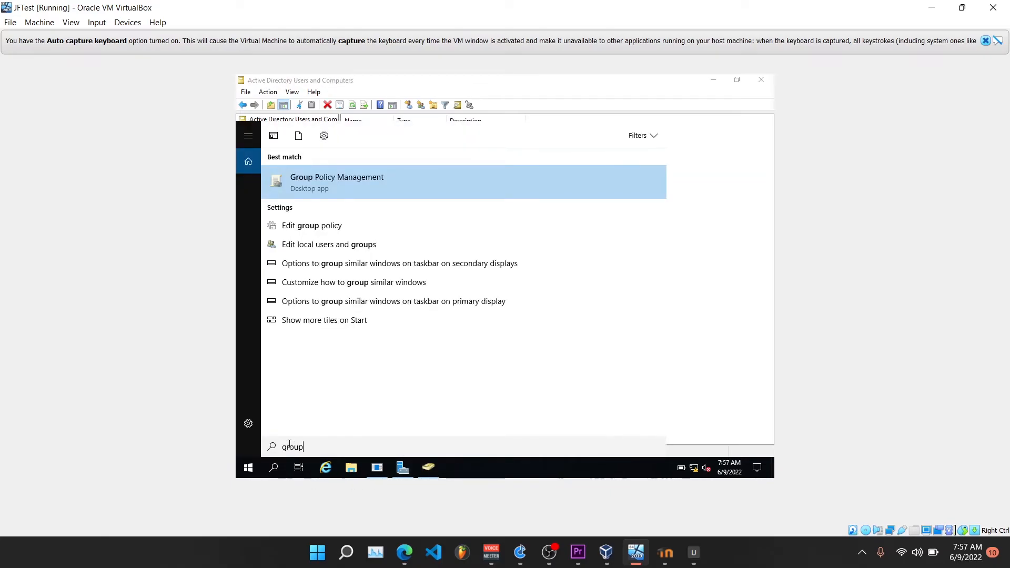
pyautogui.click(377, 182)
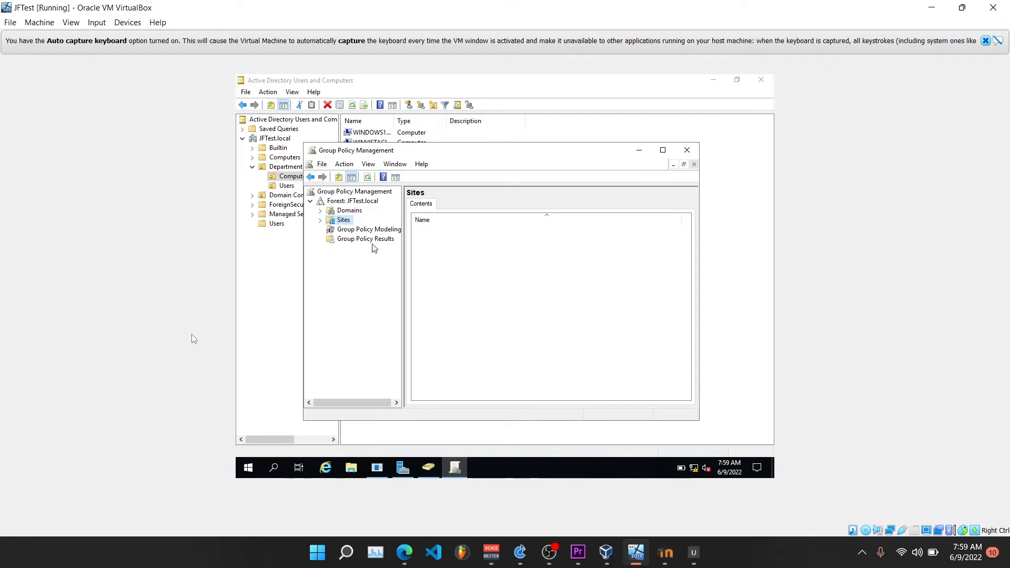
# - Expand the JFTest.local domain in Group Policy Management and select the Department A organizational unit
pyautogui.click(321, 211)
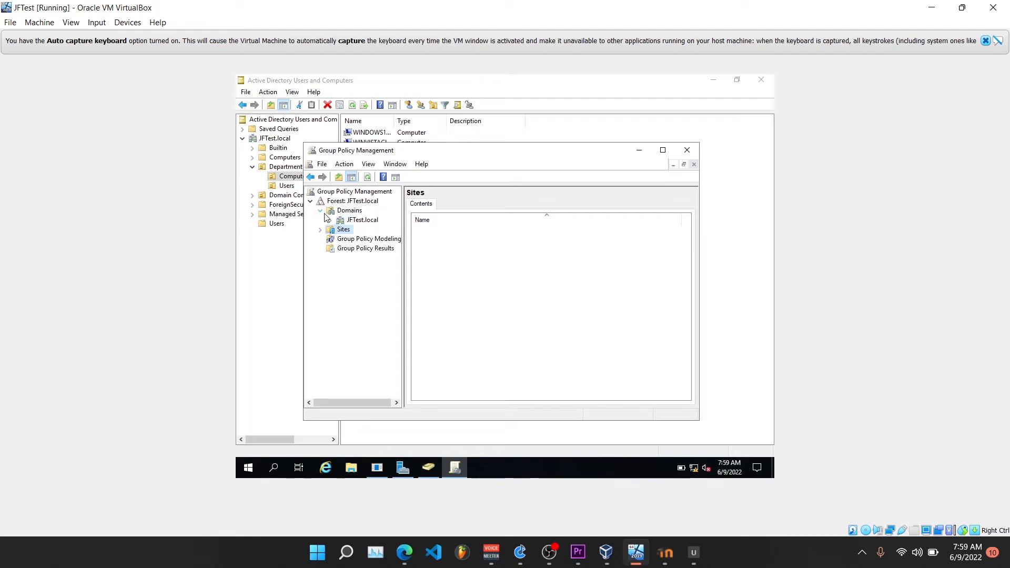
pyautogui.click(331, 220)
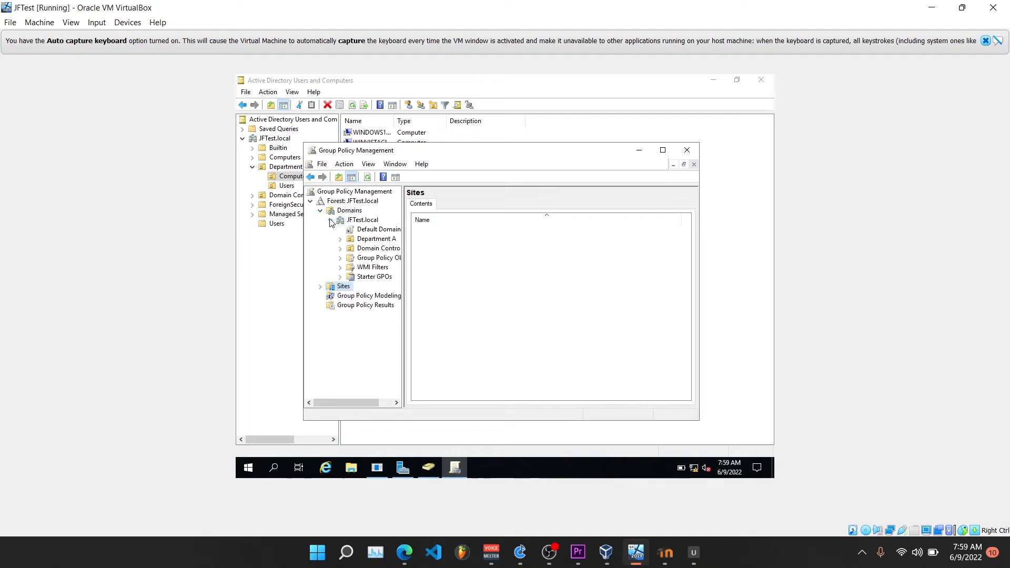
pyautogui.click(366, 240)
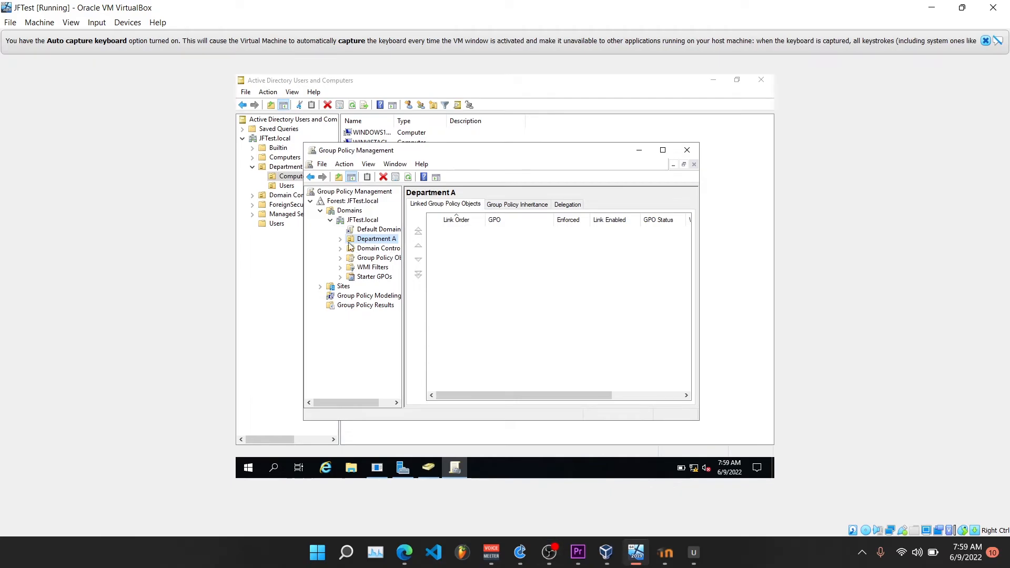
# - Create a group policy object named Users_policy and link it to Department A's Users unit
pyautogui.click(341, 239)
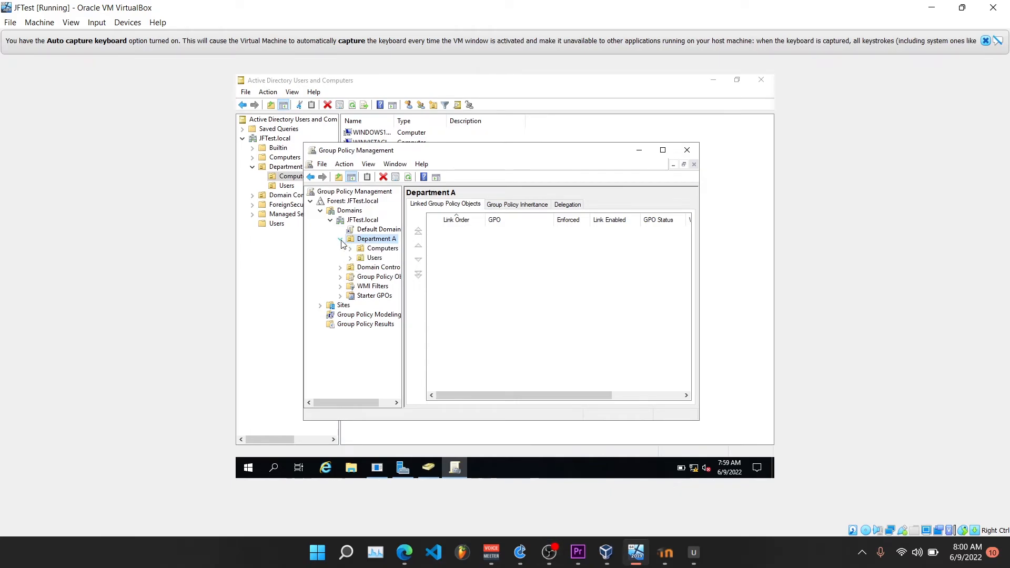
pyautogui.rightClick(367, 261)
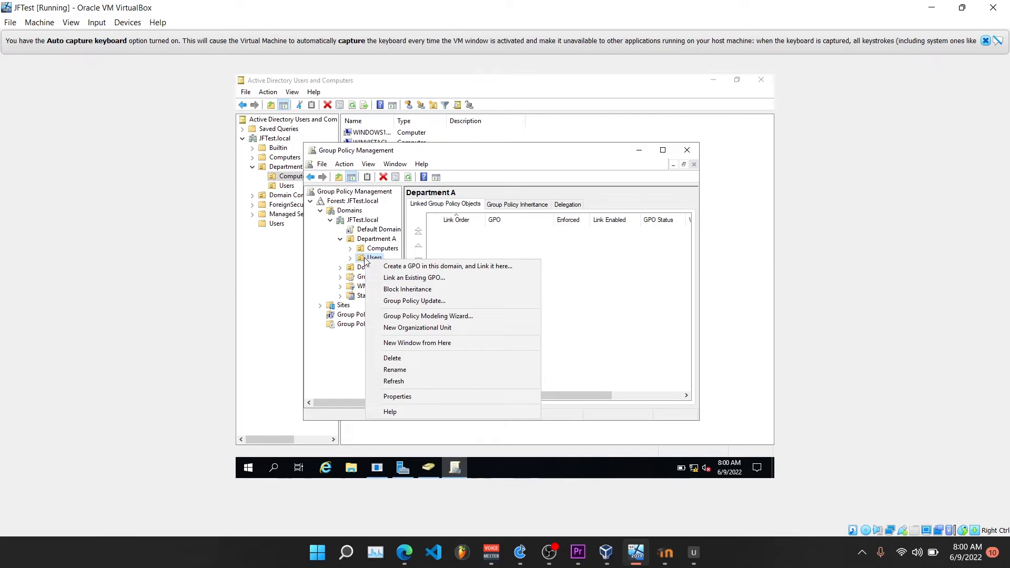
pyautogui.click(396, 266)
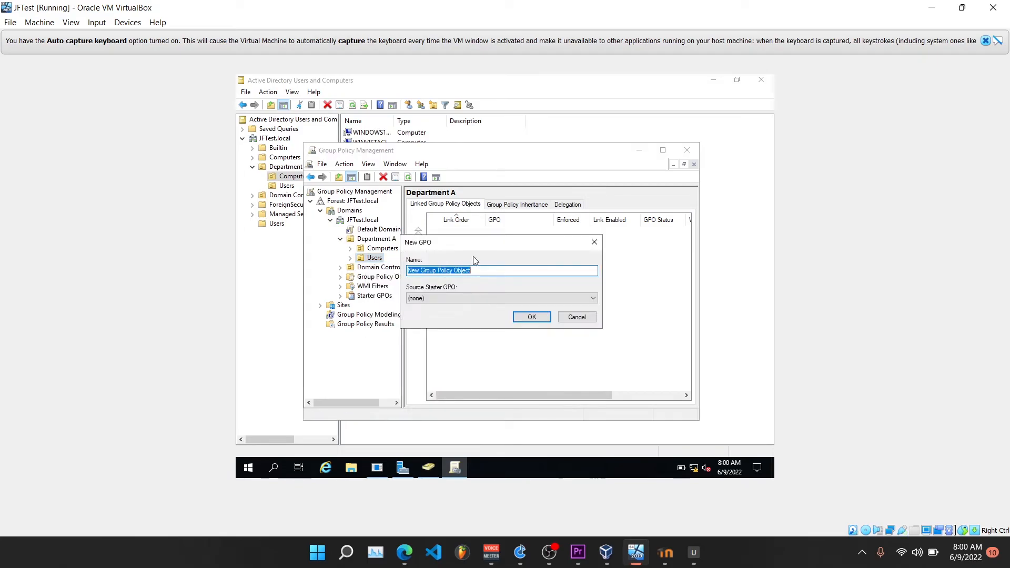
pyautogui.write('Us')
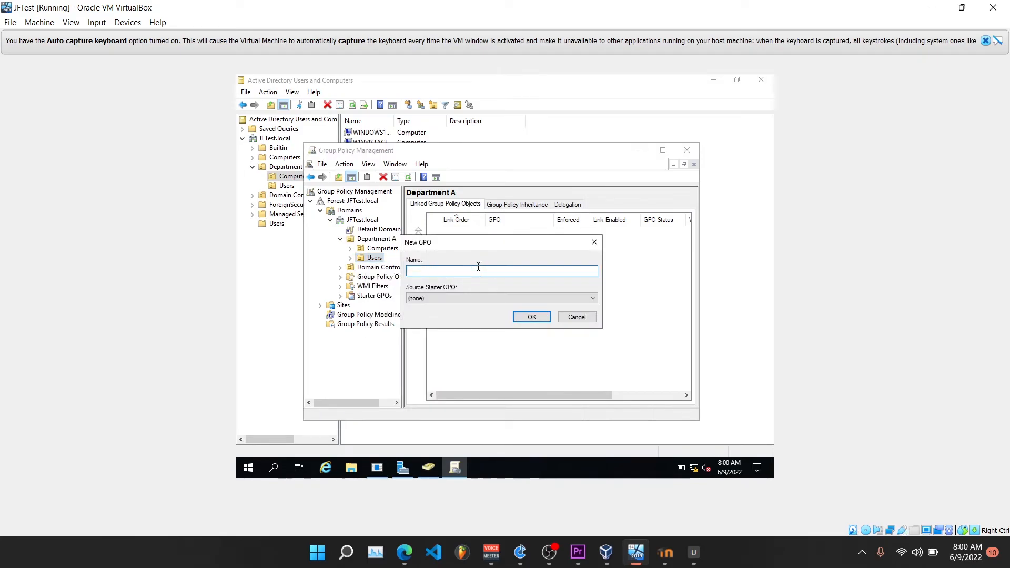
pyautogui.write('ers_policy')
pyautogui.click(531, 316)
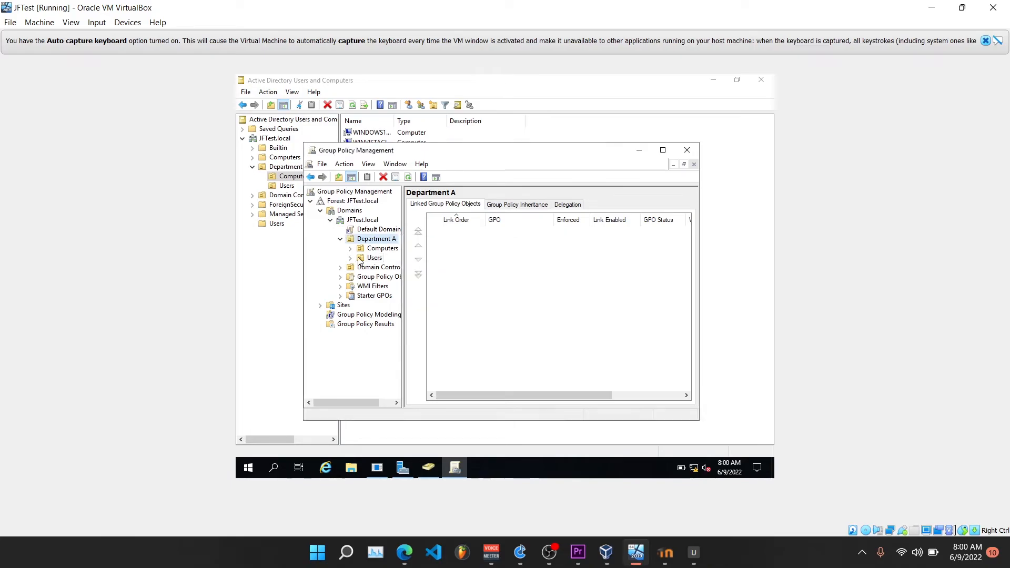
# - Select the Users_policy link under Department A's Users unit and open the policy for editing
pyautogui.click(350, 258)
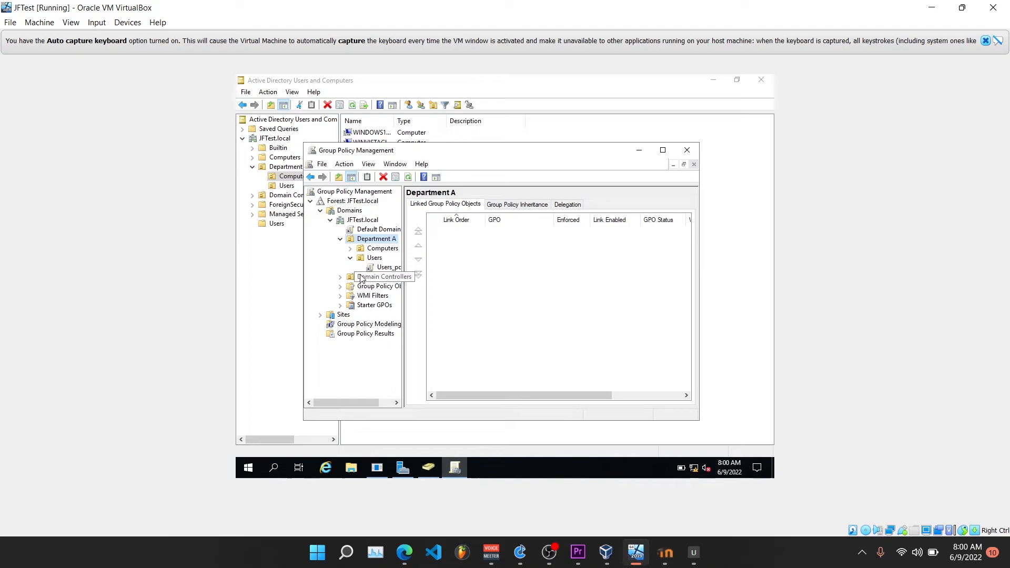
pyautogui.click(377, 269)
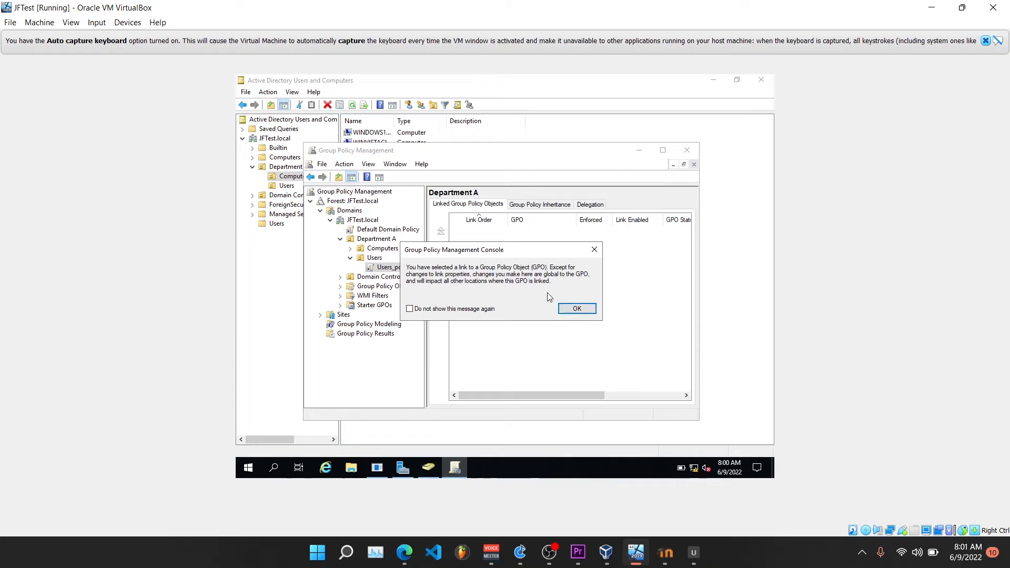
pyautogui.rightClick(404, 269)
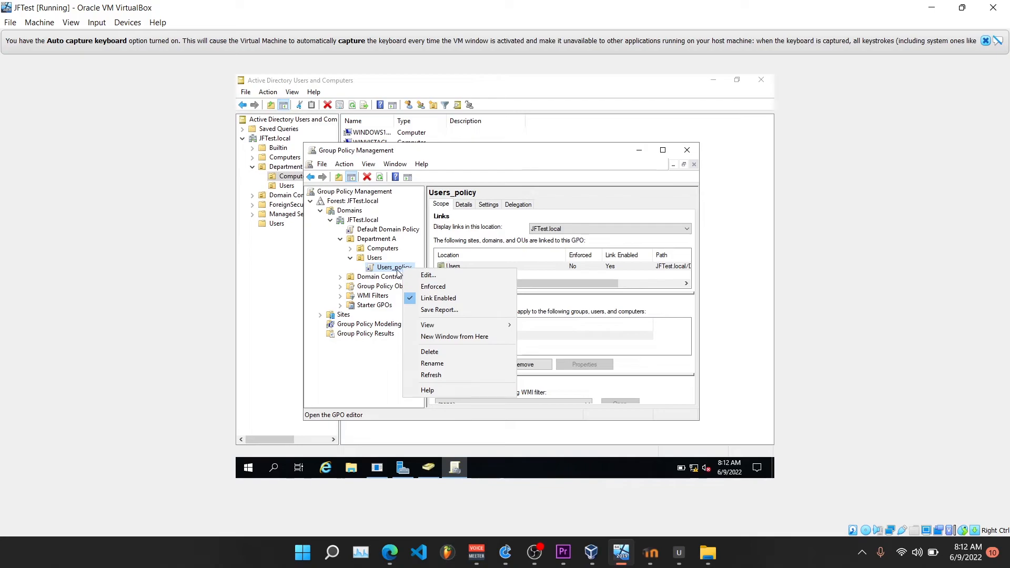
pyautogui.click(427, 275)
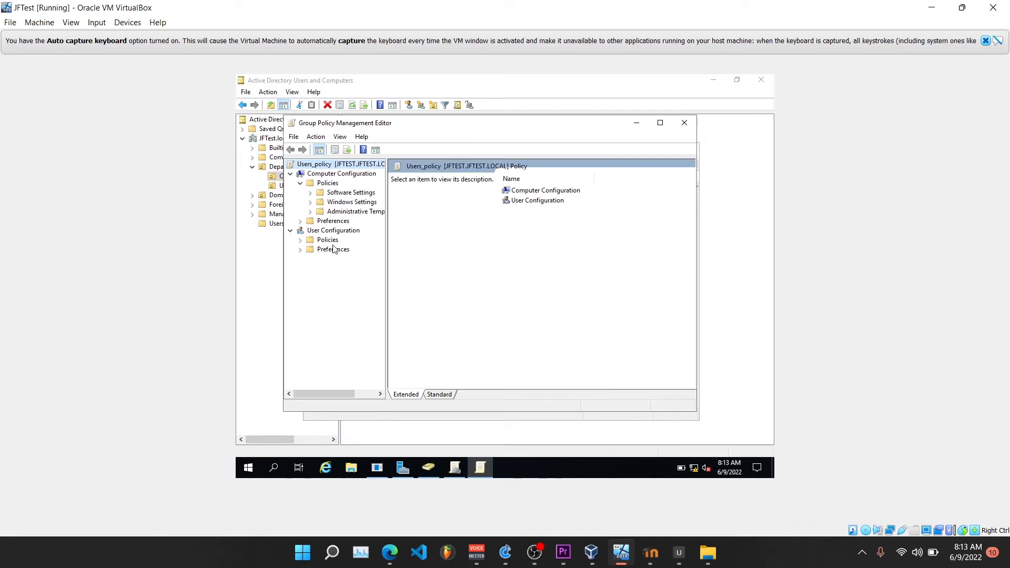
# - Open the Desktop Wallpaper setting in User Configuration's Administrative Templates, inside the nested Desktop folder, and set it to Enabled
pyautogui.click(302, 240)
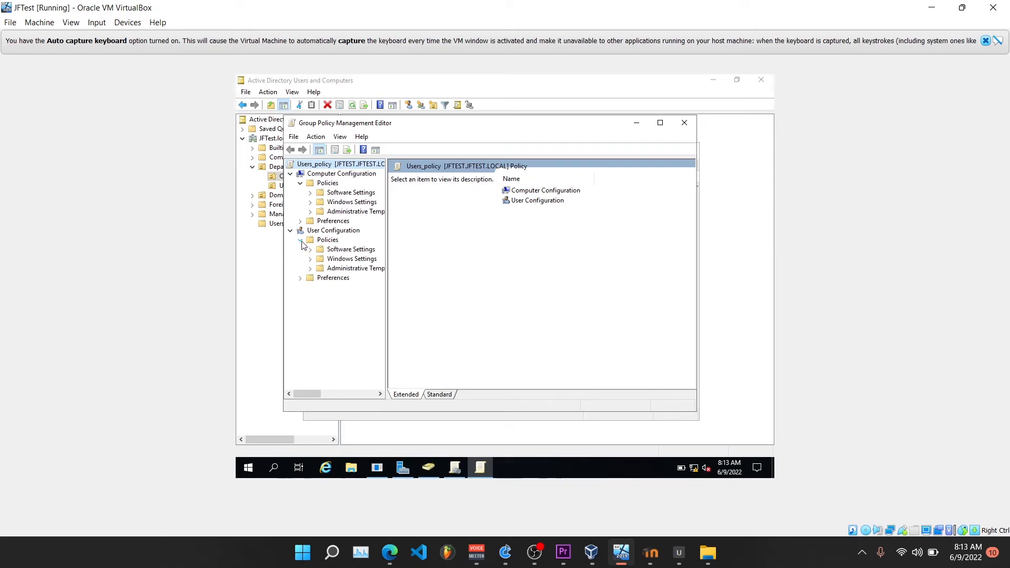
pyautogui.click(310, 268)
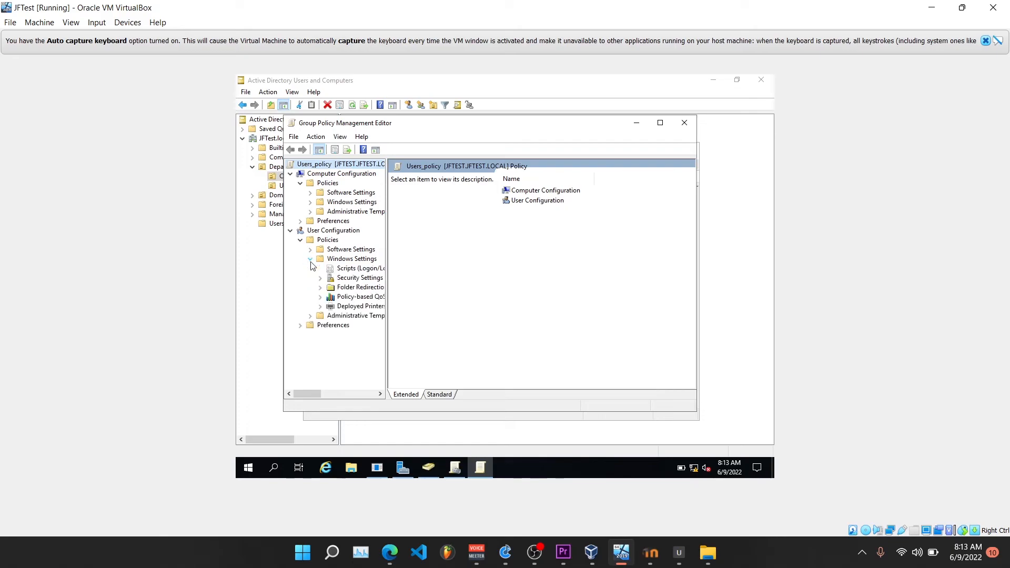
pyautogui.doubleClick(331, 288)
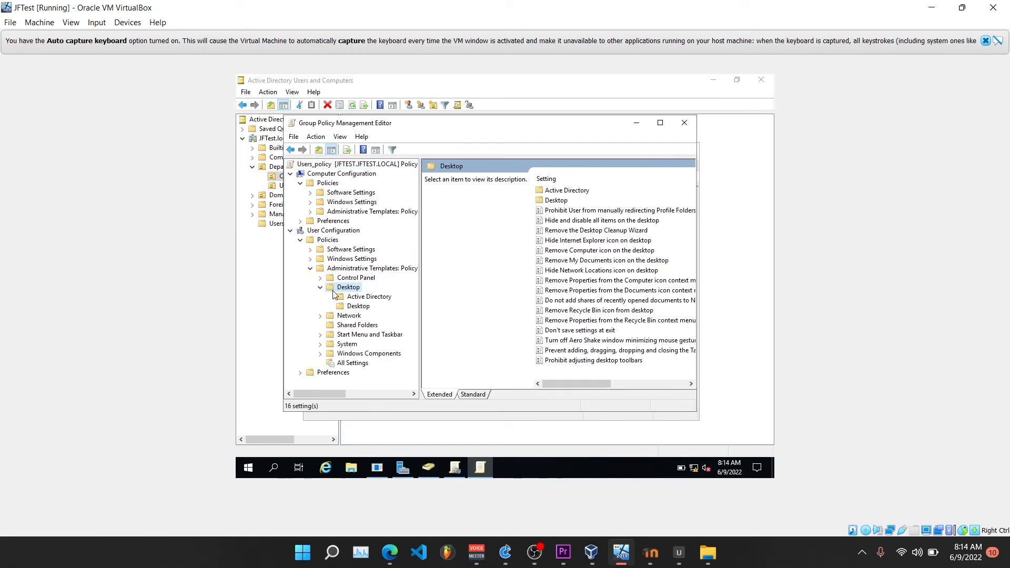
pyautogui.click(346, 306)
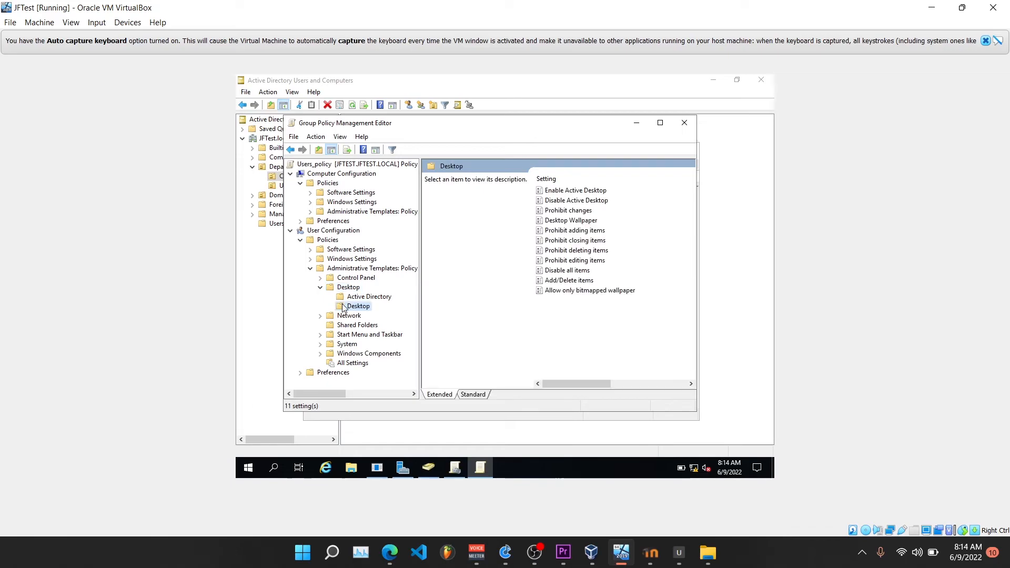
pyautogui.click(660, 123)
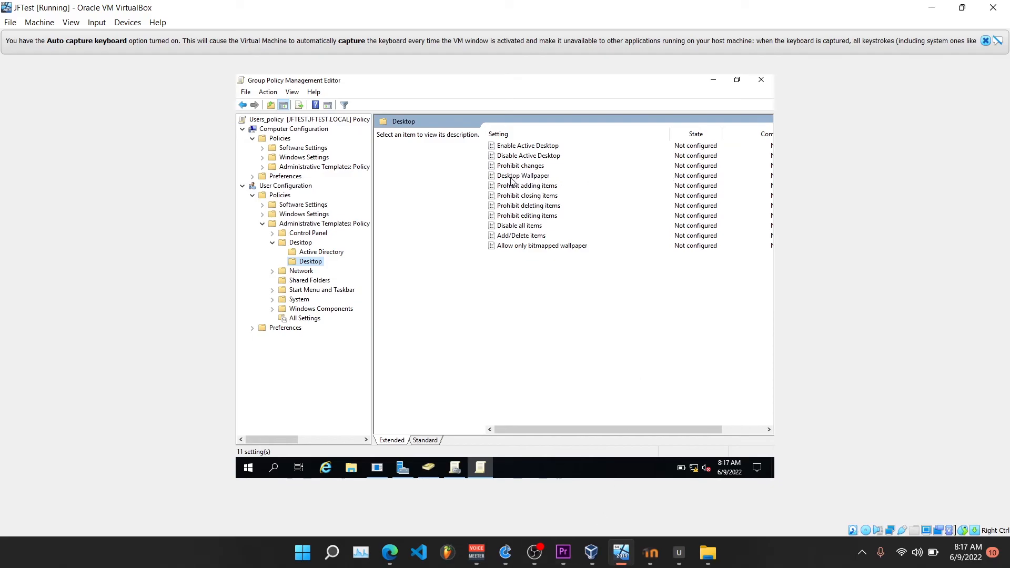
pyautogui.doubleClick(510, 176)
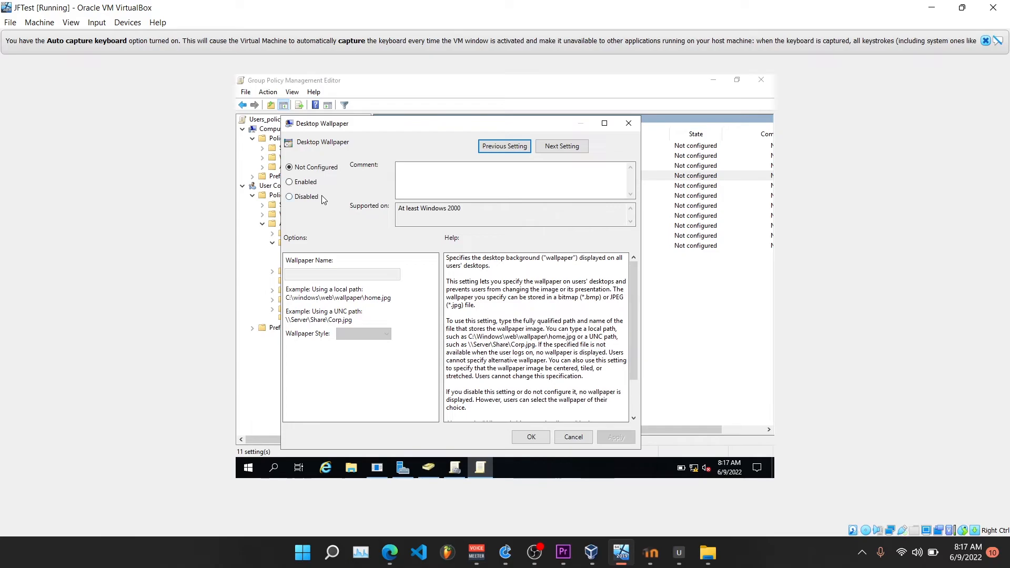
pyautogui.click(306, 183)
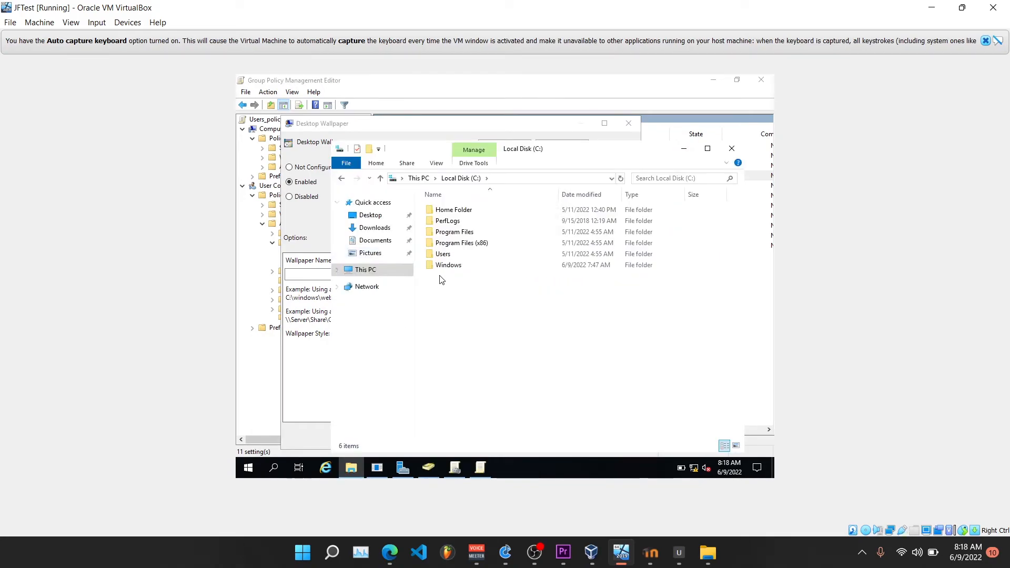
# - Create a folder named Wallpapers on Local Disk (C:) and open it
pyautogui.rightClick(440, 278)
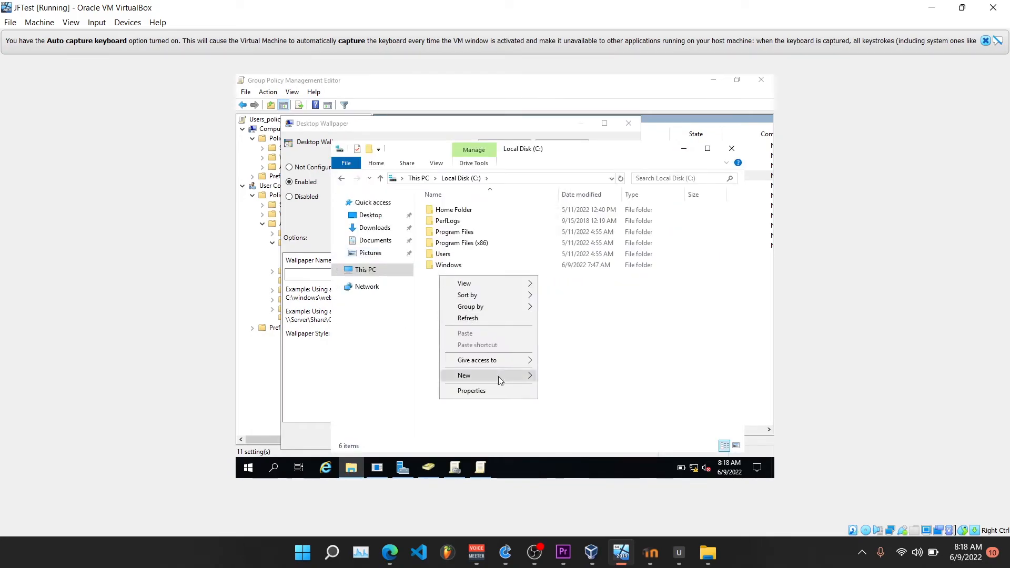
pyautogui.moveTo(498, 376)
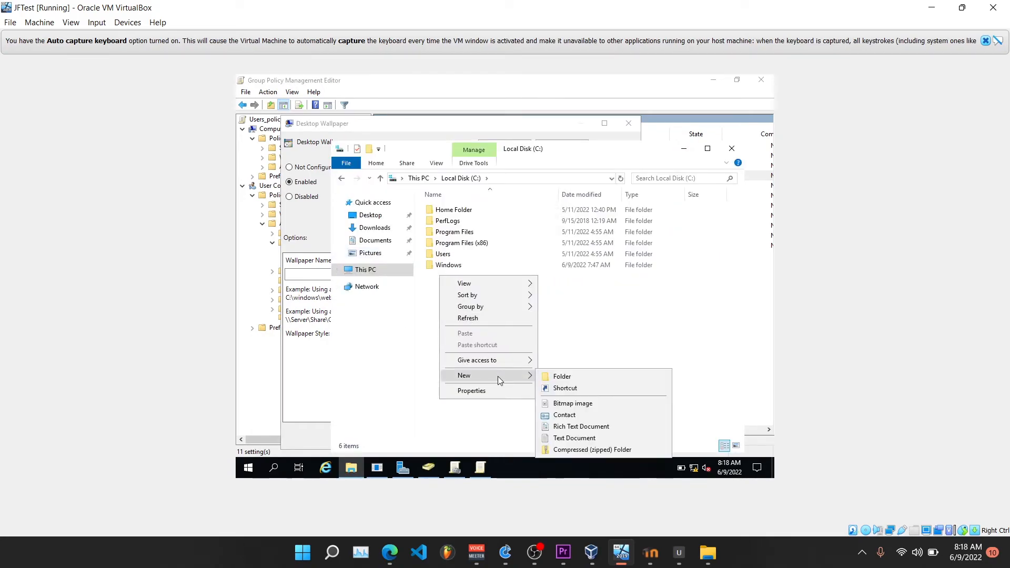
pyautogui.click(620, 376)
pyautogui.write('Wallpapers')
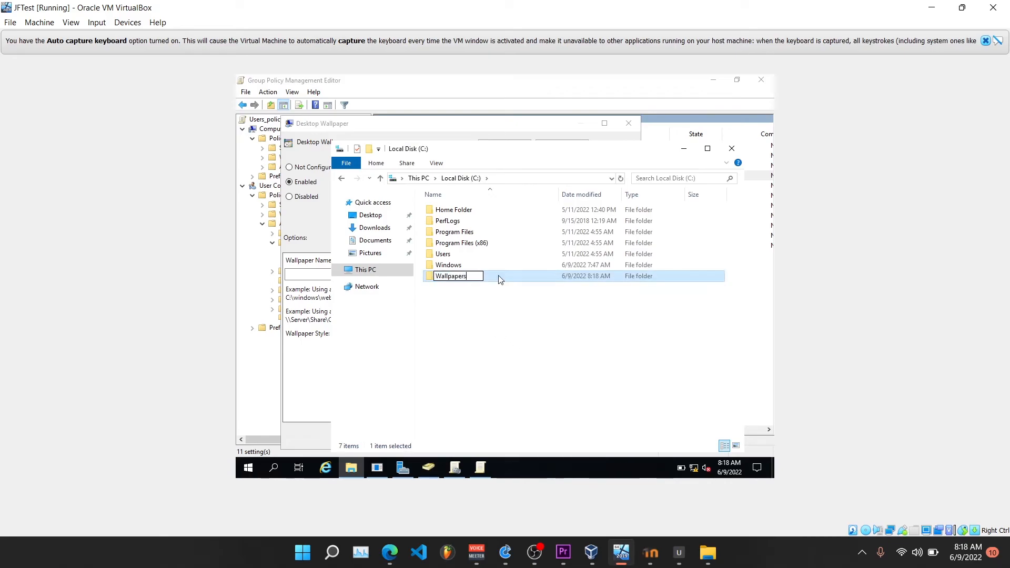
pyautogui.press('Return')
pyautogui.doubleClick(499, 277)
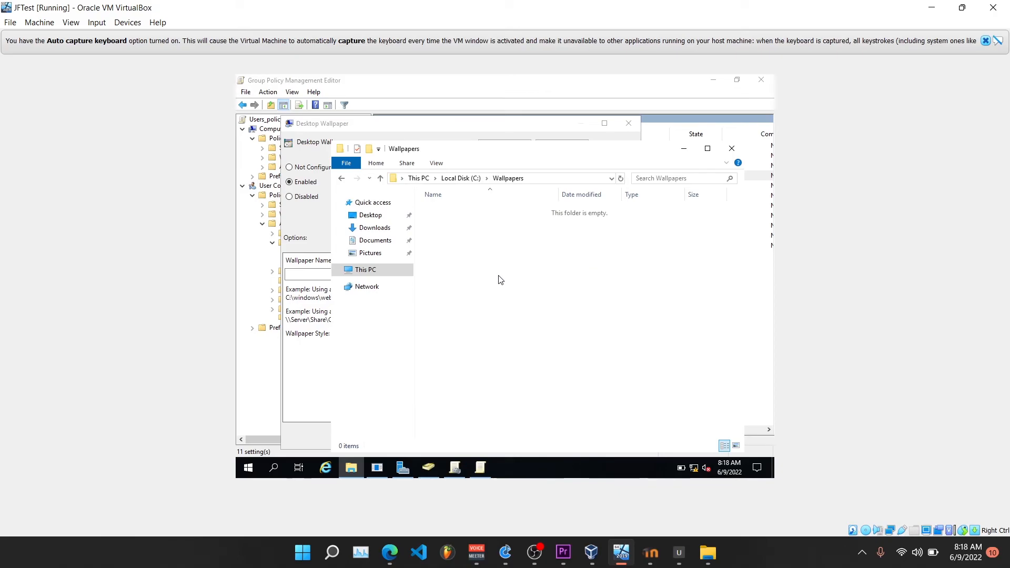
pyautogui.click(534, 552)
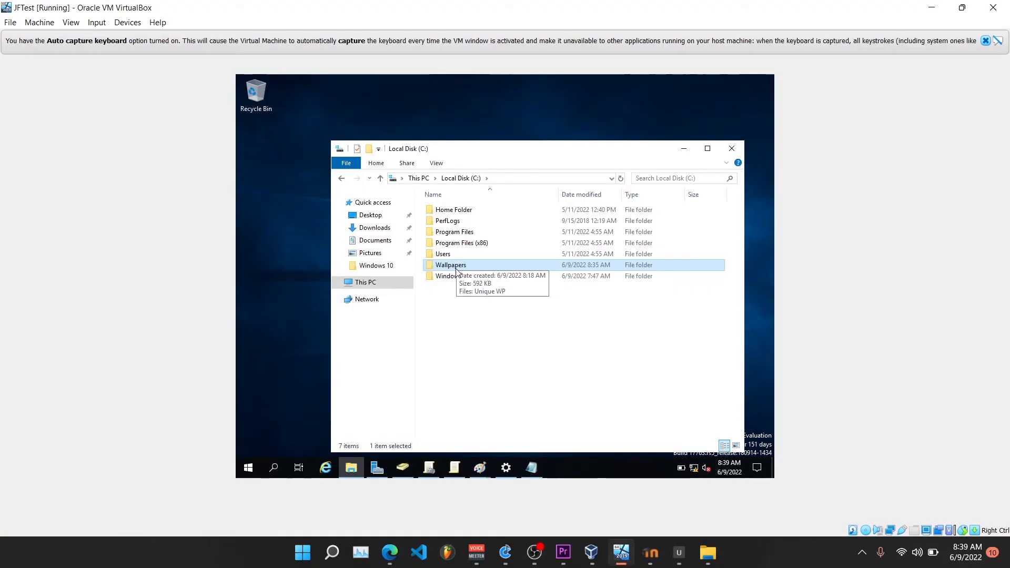
# - Share the Wallpapers folder over the network with Everyone at the Read/Write permission level
pyautogui.rightClick(457, 269)
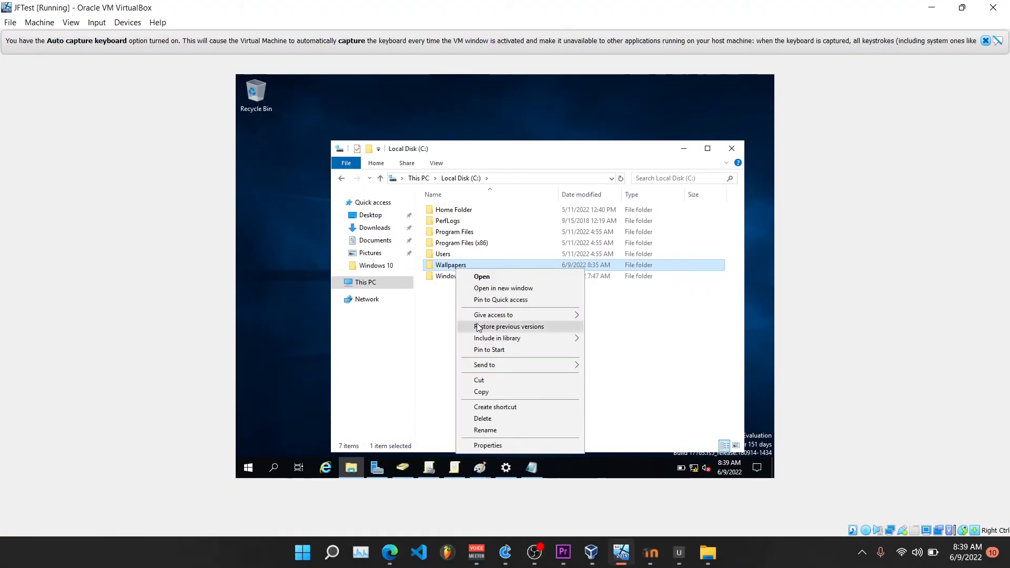
pyautogui.click(488, 445)
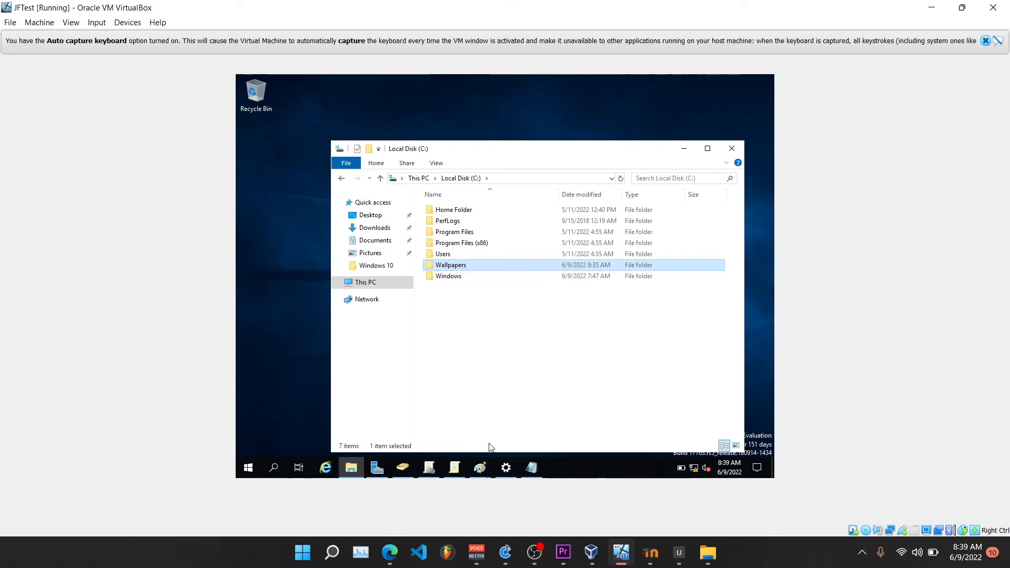
pyautogui.click(502, 224)
pyautogui.click(488, 294)
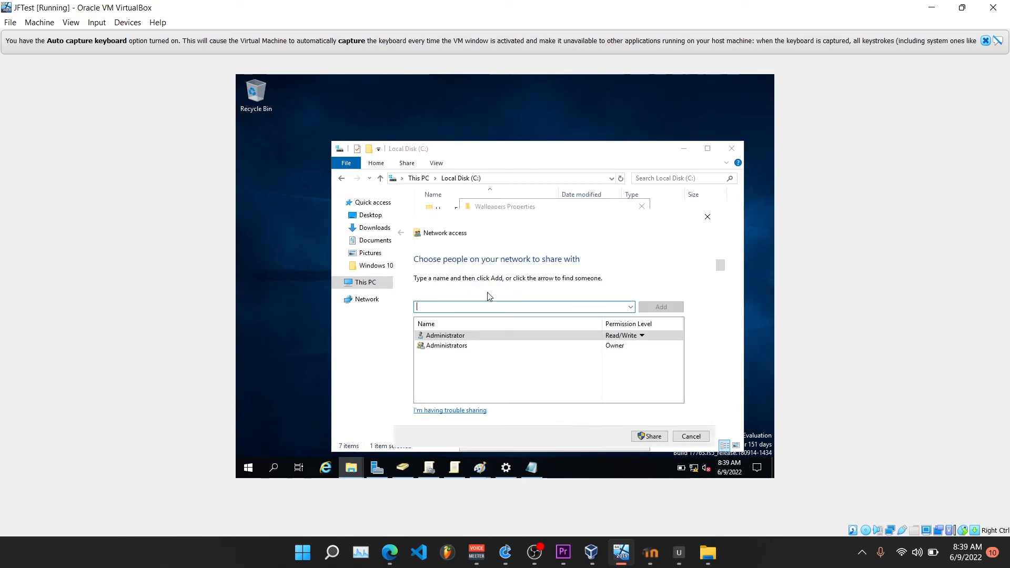
pyautogui.click(630, 306)
pyautogui.click(590, 320)
pyautogui.click(661, 307)
pyautogui.click(624, 355)
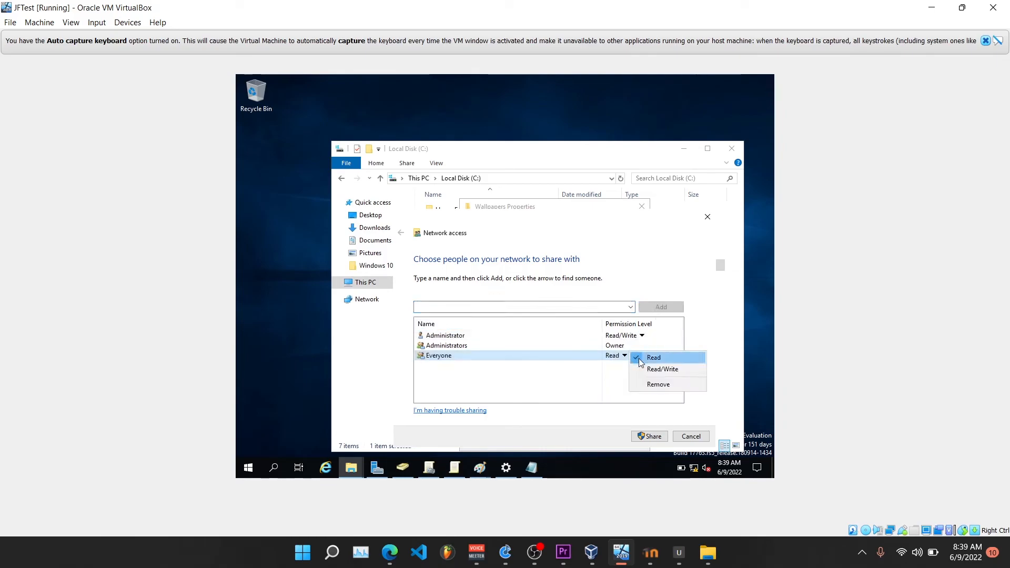
pyautogui.click(661, 369)
pyautogui.click(641, 433)
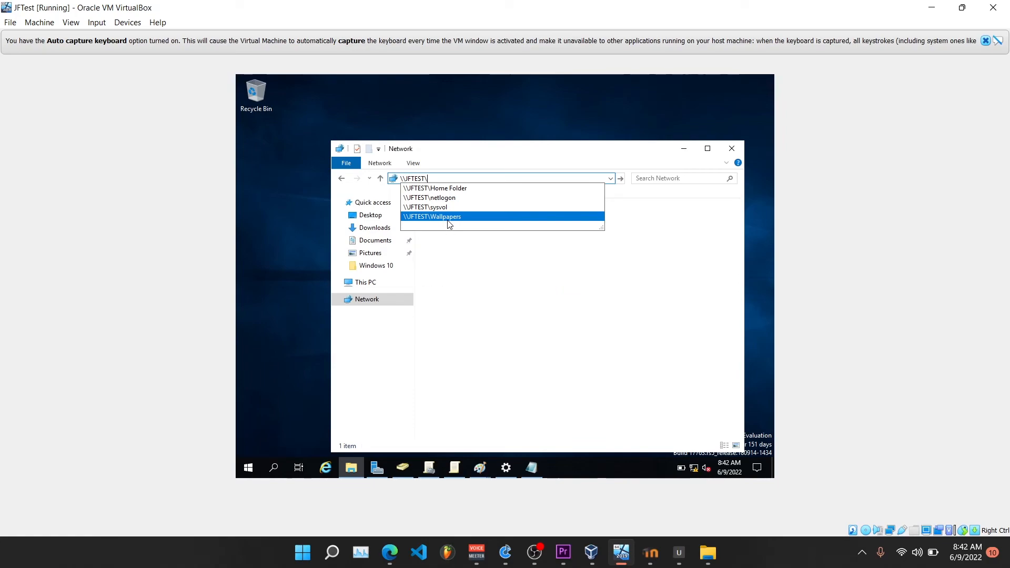
# - Open the \\JFTEST\Wallpapers network share and copy its path
pyautogui.click(450, 219)
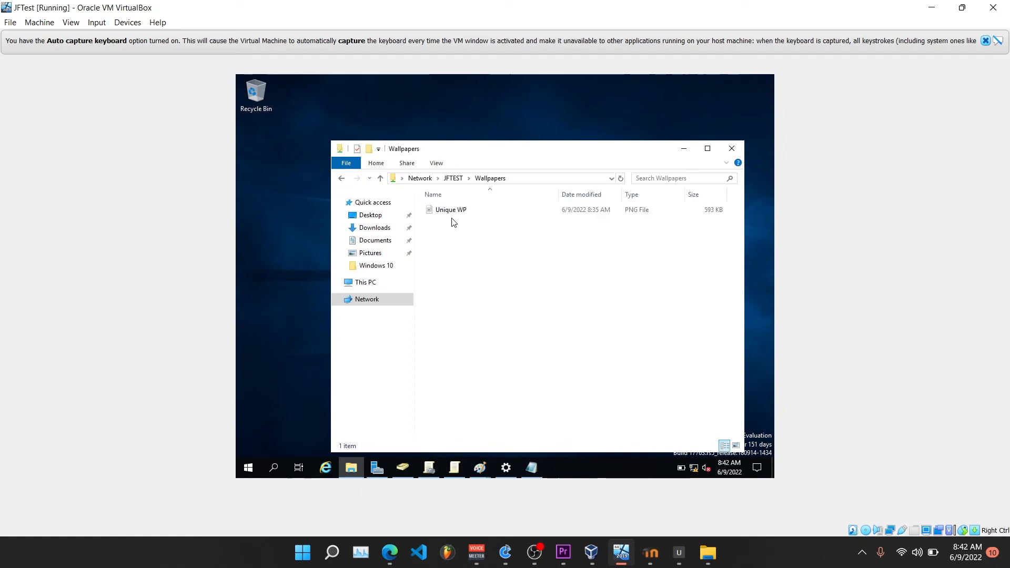
pyautogui.click(511, 179)
pyautogui.rightClick(437, 182)
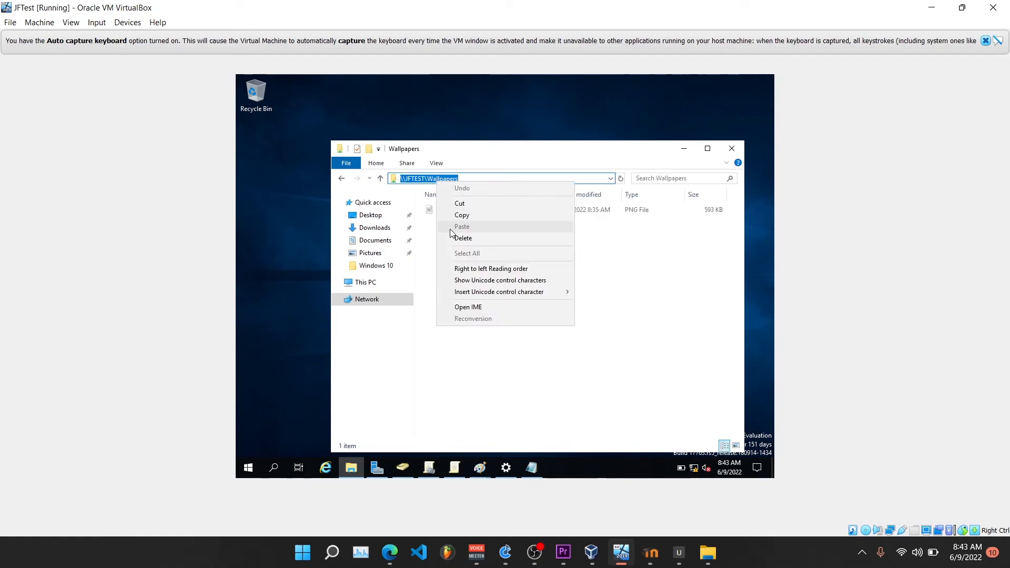
pyautogui.click(462, 214)
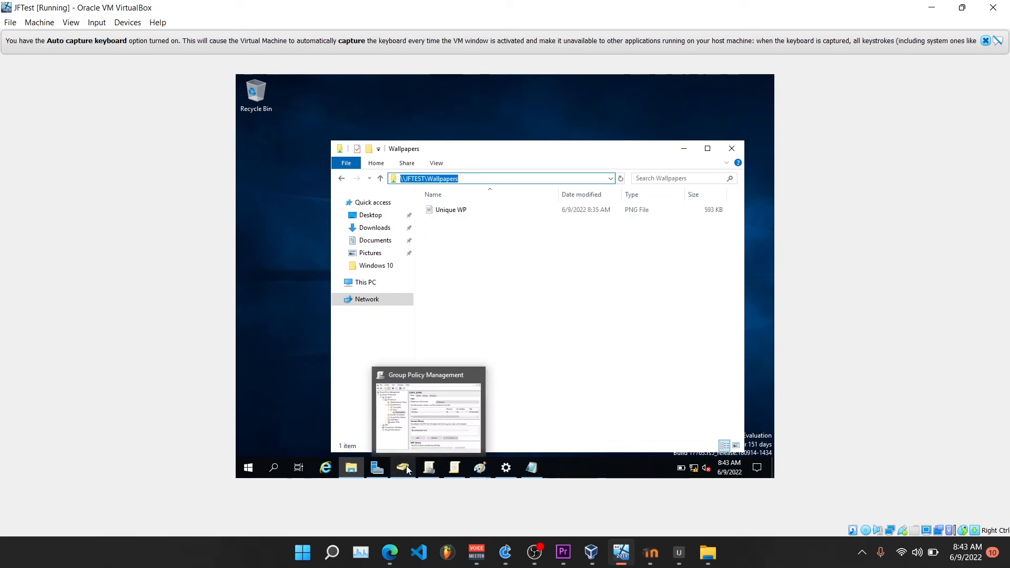
# - Reopen the Desktop Wallpaper policy in the Group Policy Management Editor, enable it, and paste the share path \\JFTEST\Wallpapers as the wallpaper name
pyautogui.click(468, 473)
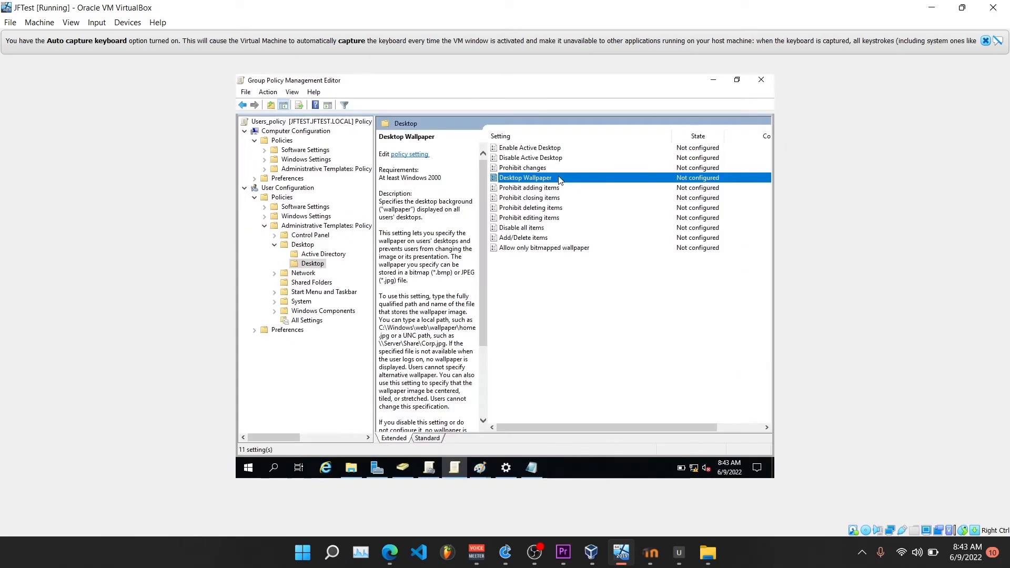
pyautogui.doubleClick(526, 177)
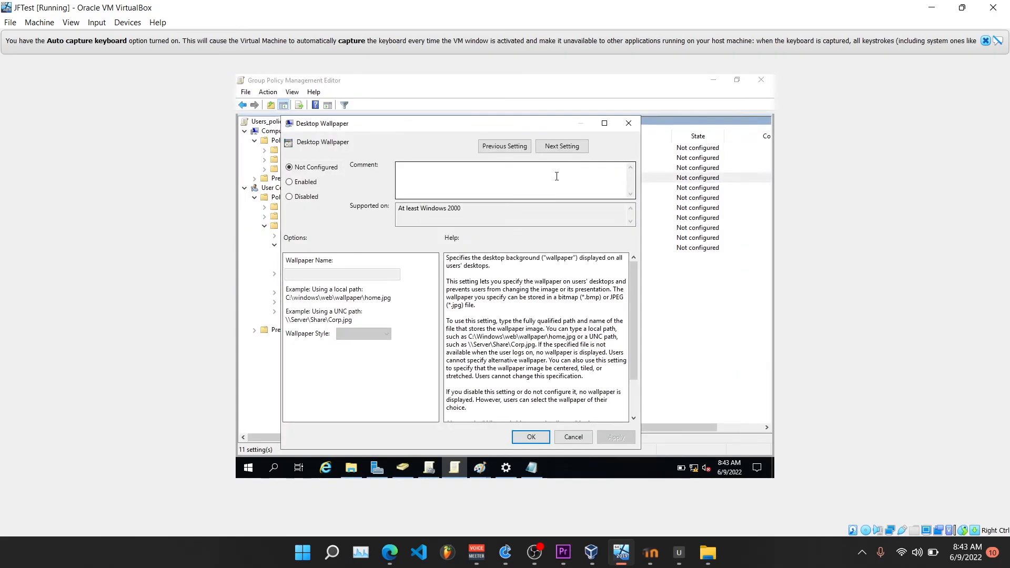
pyautogui.click(289, 181)
pyautogui.click(293, 274)
pyautogui.hotkey('ctrl', 'v')
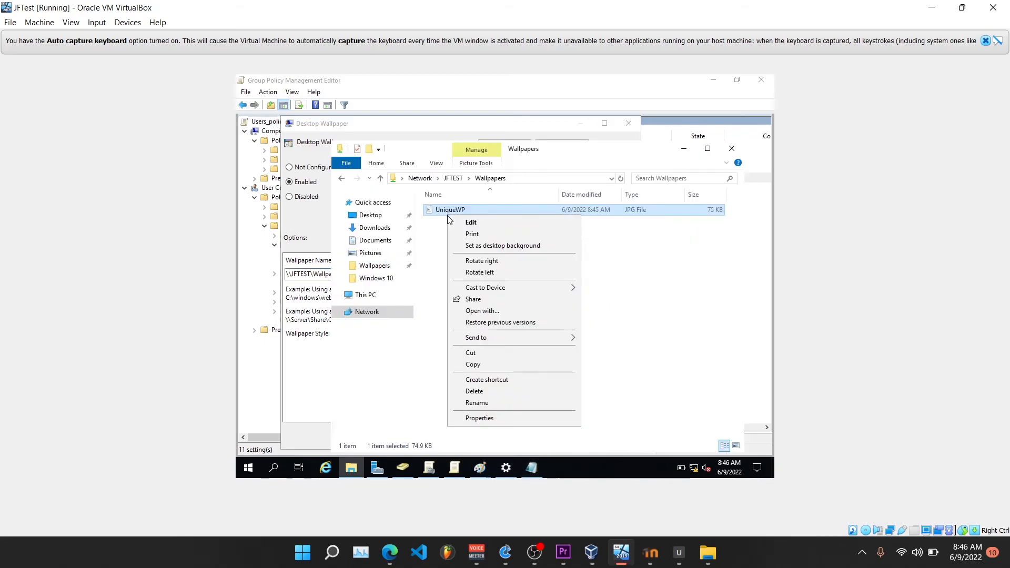
# - Take the UniqueWP image's file name from the share and complete the wallpaper name as \\JFTEST\Wallpapers\UniqueWP.jpg
pyautogui.click(477, 402)
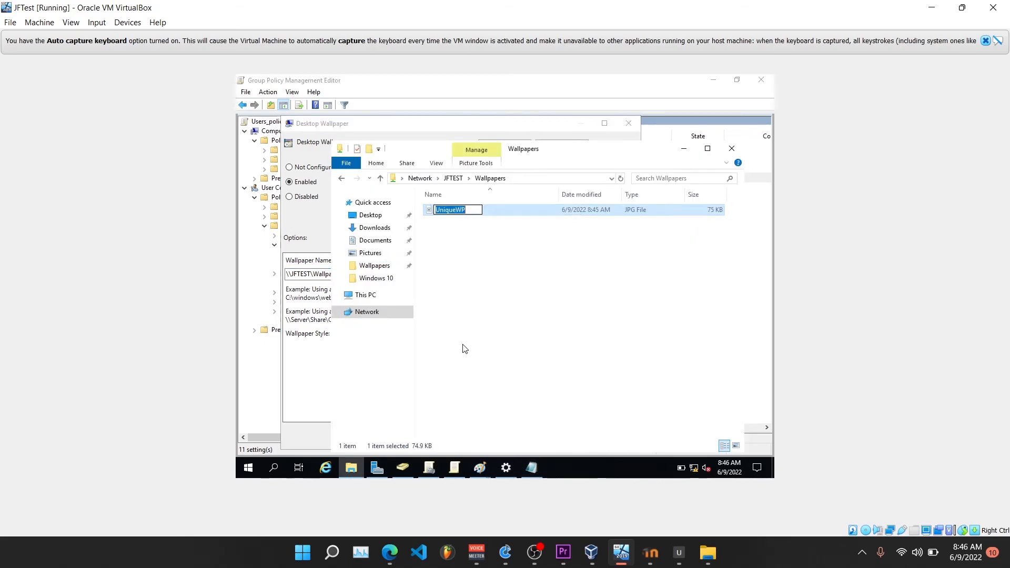
pyautogui.click(465, 349)
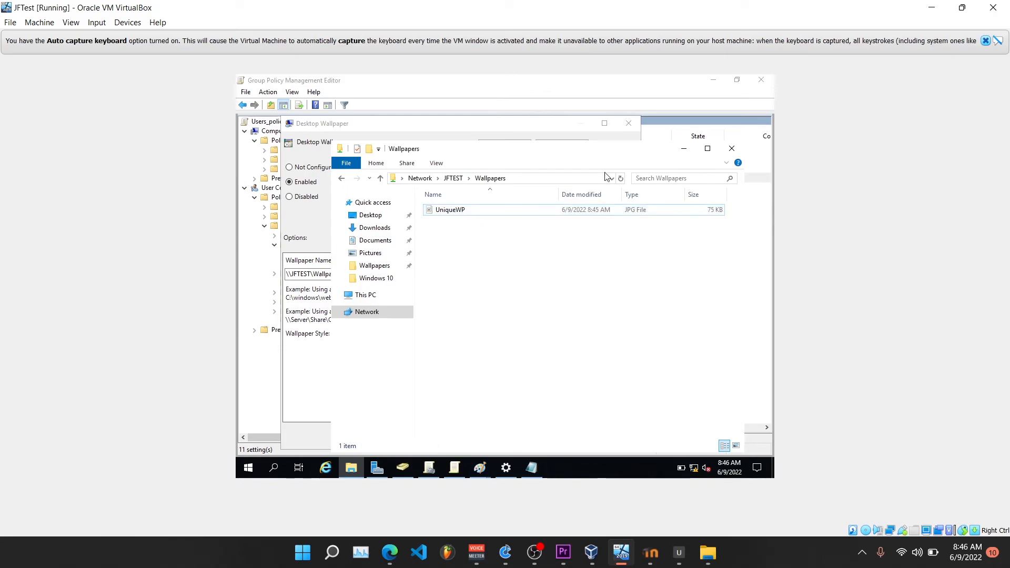
pyautogui.click(731, 149)
pyautogui.click(369, 275)
pyautogui.press('BackSpace')
pyautogui.moveTo(373, 277); pyautogui.dragTo(348, 276)
pyautogui.hotkey('ctrl', 'x')
pyautogui.hotkey('ctrl', 'v')
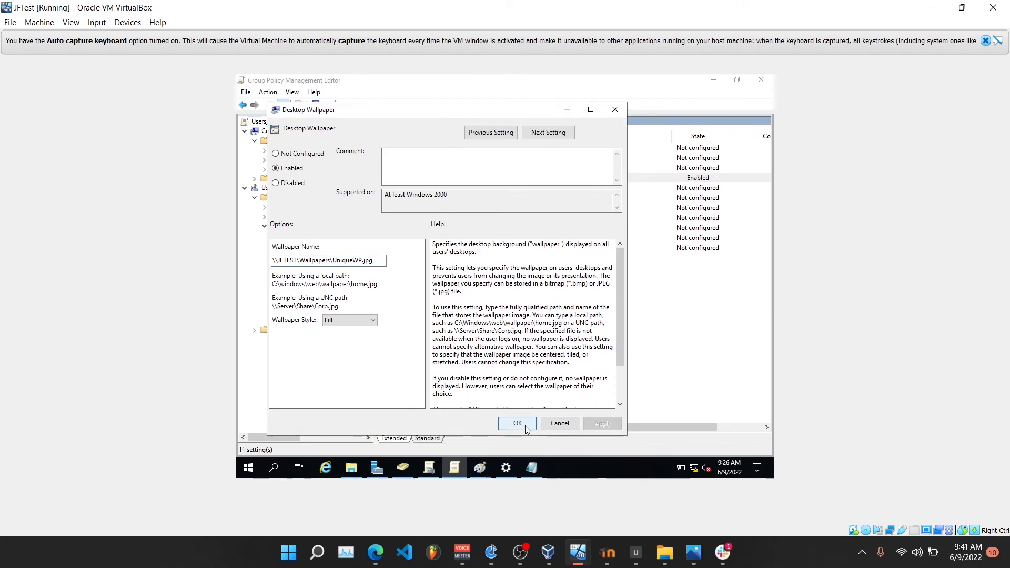
# - Save the Desktop Wallpaper setting and enforce the Users_policy link under Department A's Users unit in Group Policy Management
pyautogui.click(516, 424)
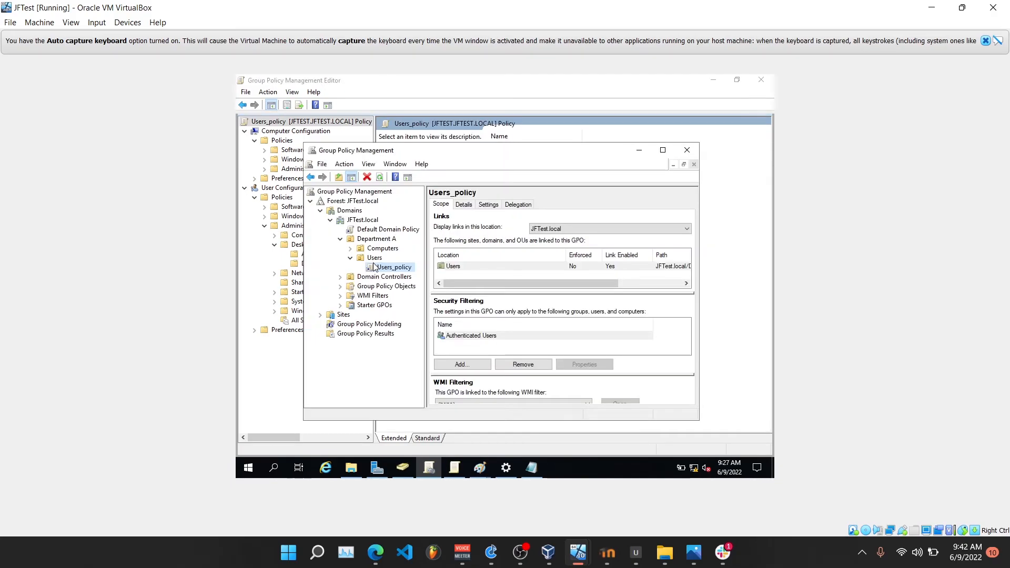
pyautogui.rightClick(371, 268)
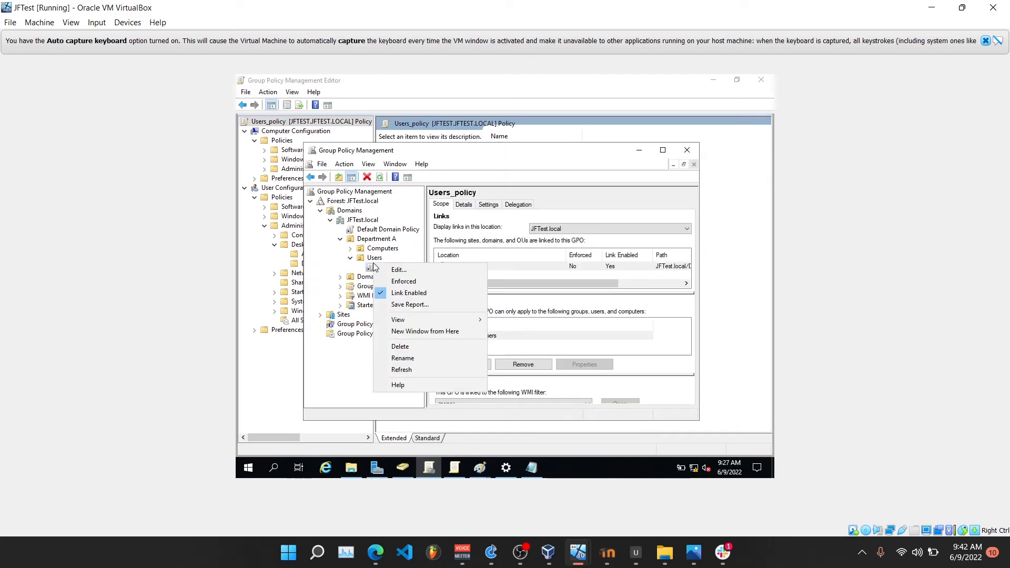
pyautogui.click(403, 282)
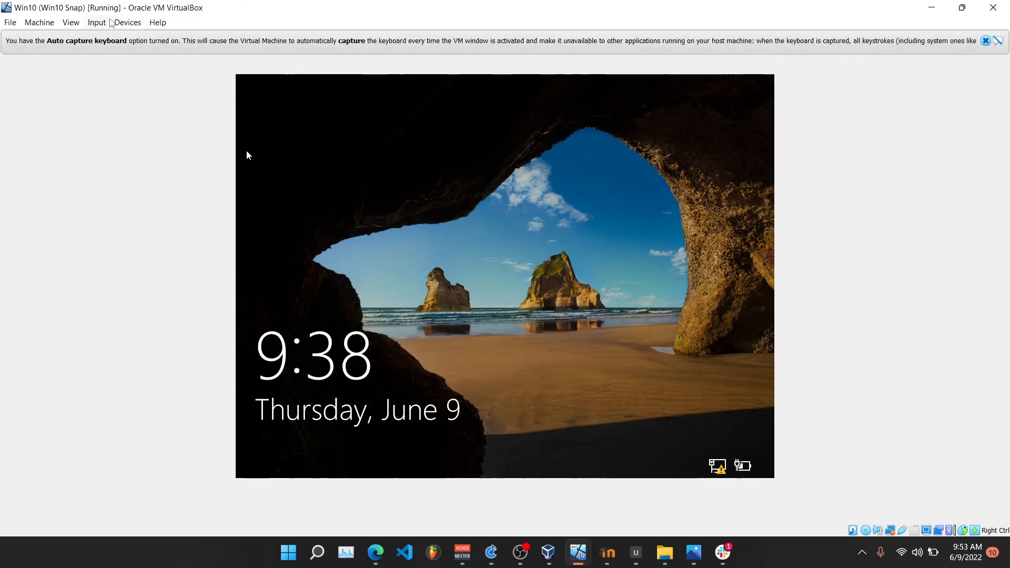
# - Switch to the Win10 virtual machine, send it Ctrl-Alt-Del, and sign in to the domain user's account with the account password
pyautogui.click(109, 25)
pyautogui.moveTo(124, 37)
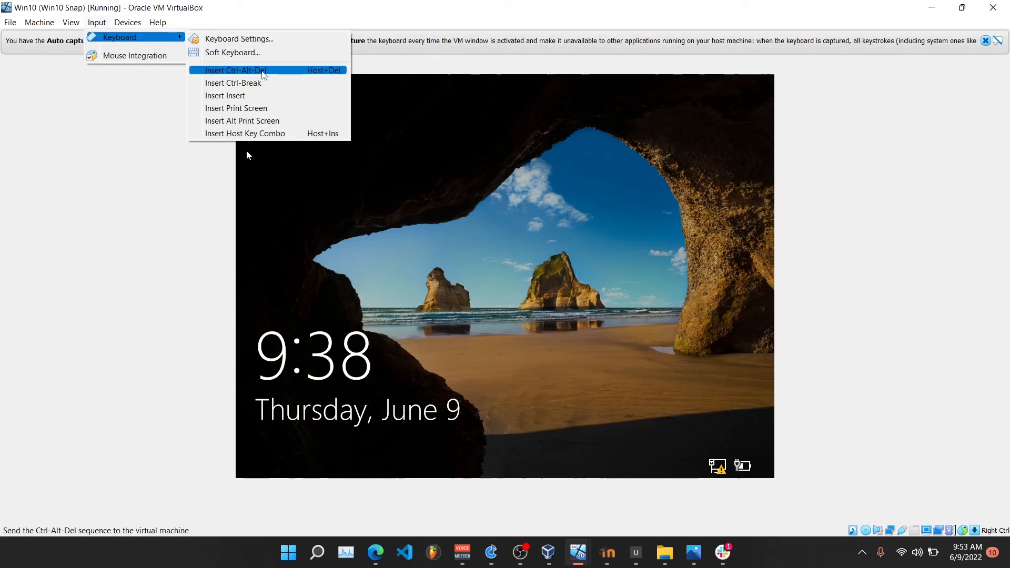
pyautogui.click(262, 72)
pyautogui.write('*********')
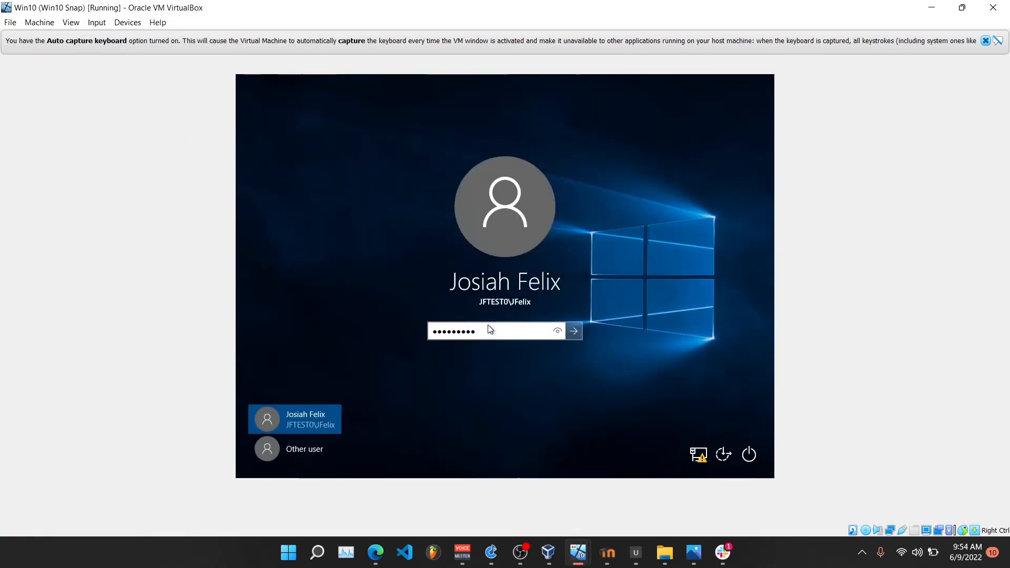
pyautogui.write('***')
pyautogui.press('Return')
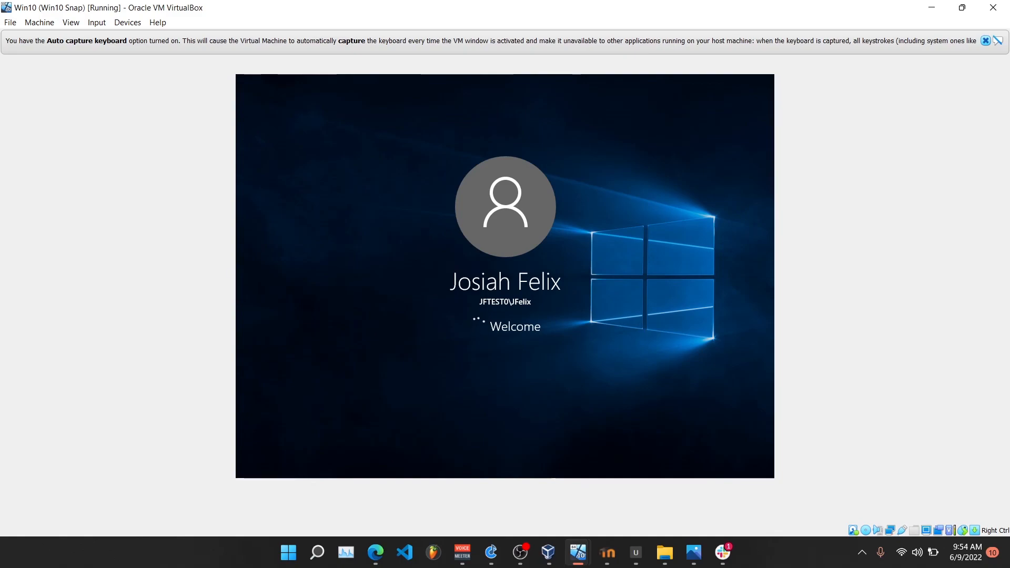